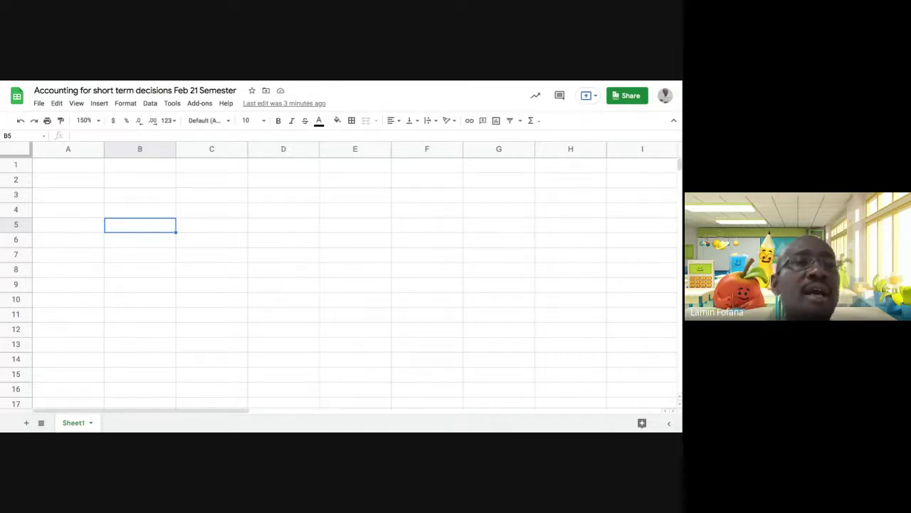
Rename the sheet Sheet1 as "Eg1."
left_click(140, 180)
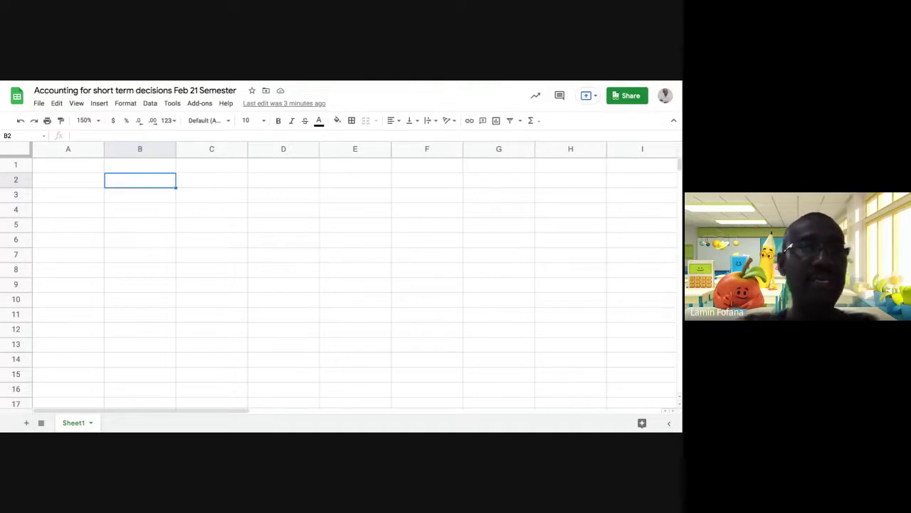
double_click(74, 422)
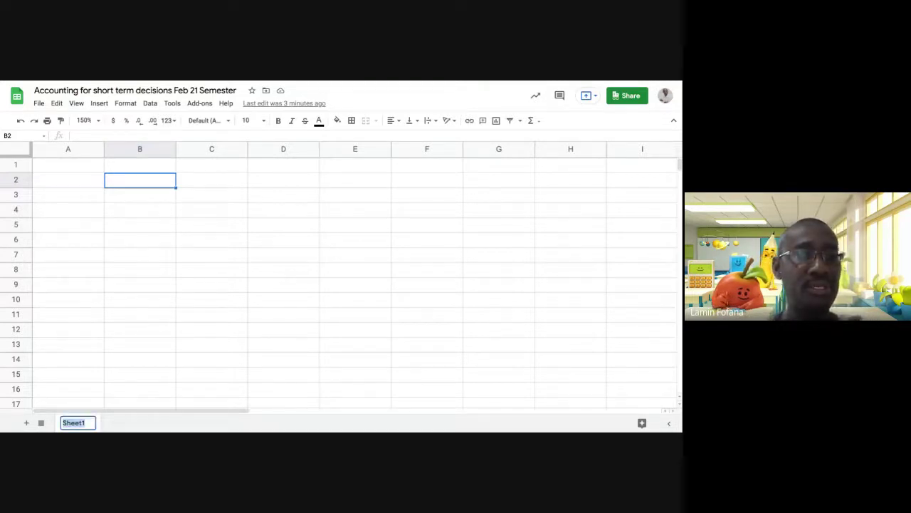
type("E")
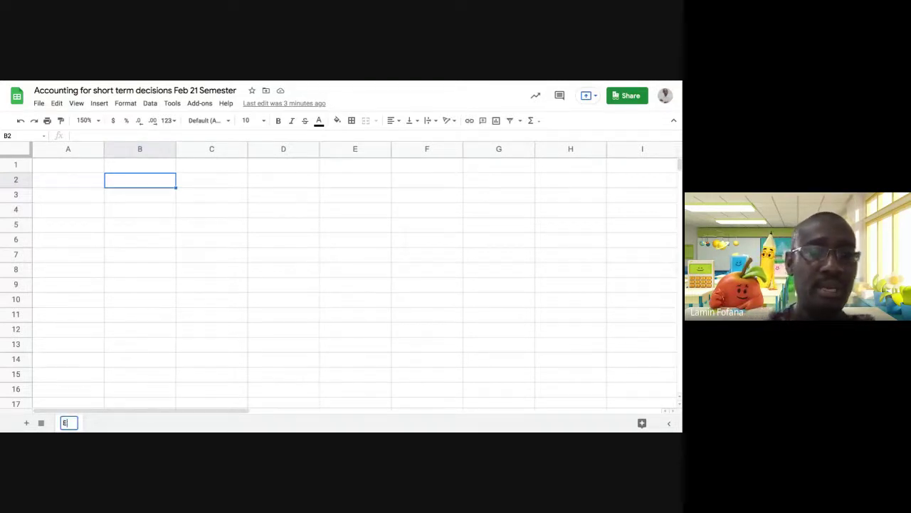
type("g1")
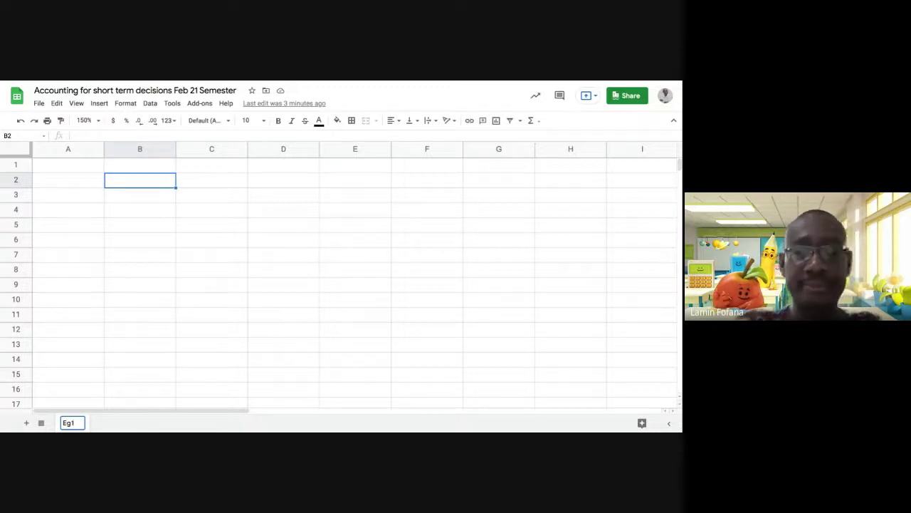
type(".")
left_click(140, 225)
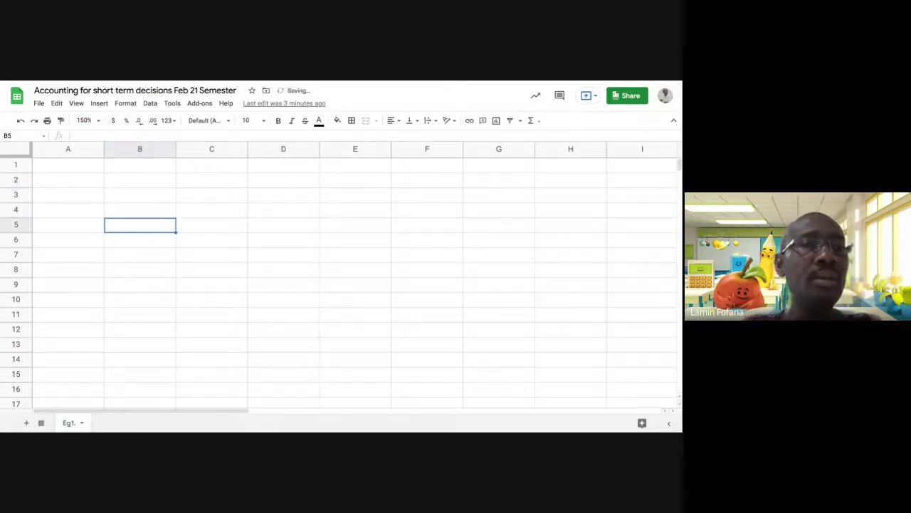
Enter the company name "Clemance Ltd." as the heading in cell B2
left_click(140, 179)
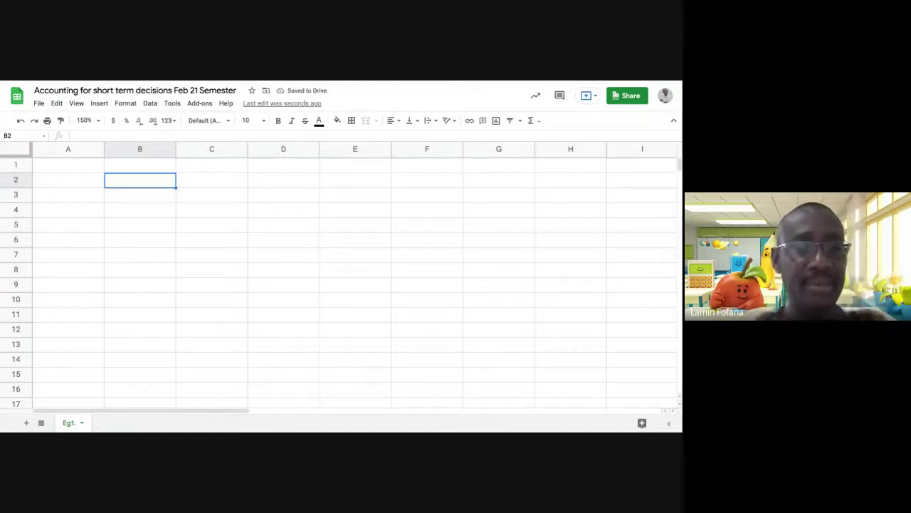
type("Cle")
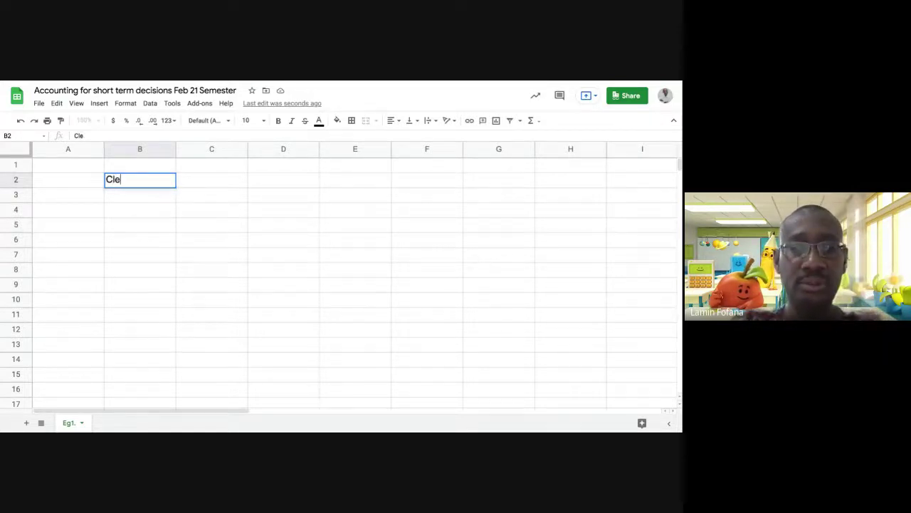
type("mance ")
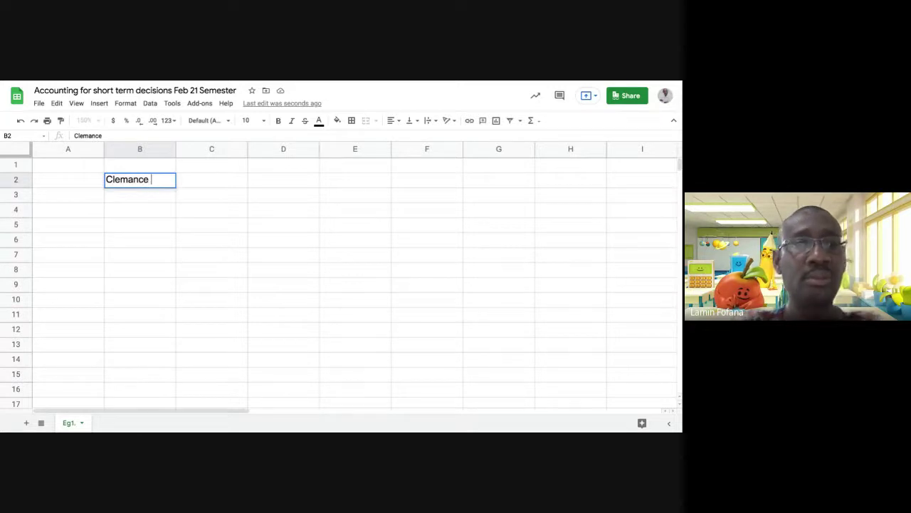
type("Ltd.")
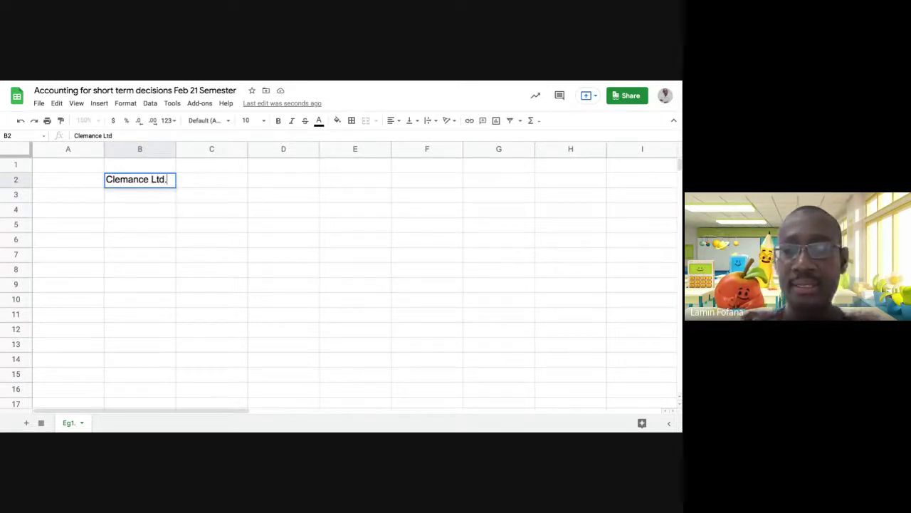
key("Return")
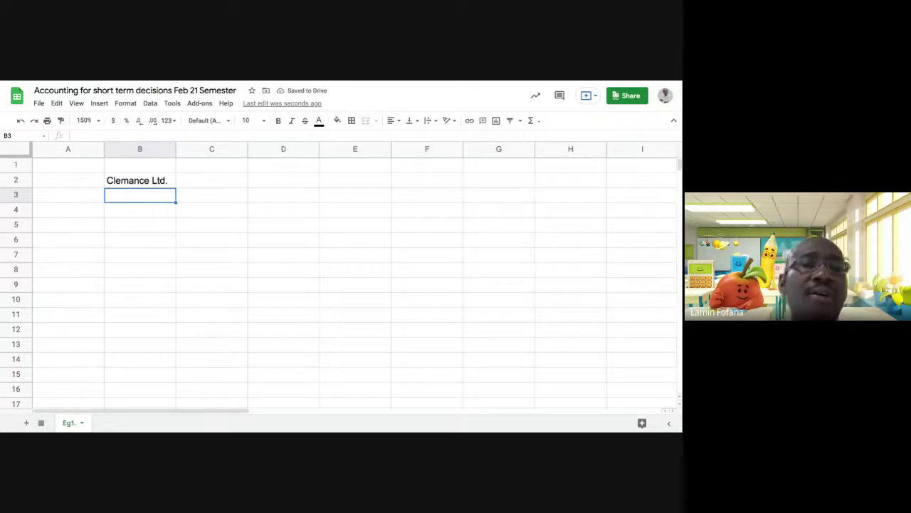
Enter the column headings X in C3 and Y in D3, and widen column B to make room for row labels
left_click(139, 209)
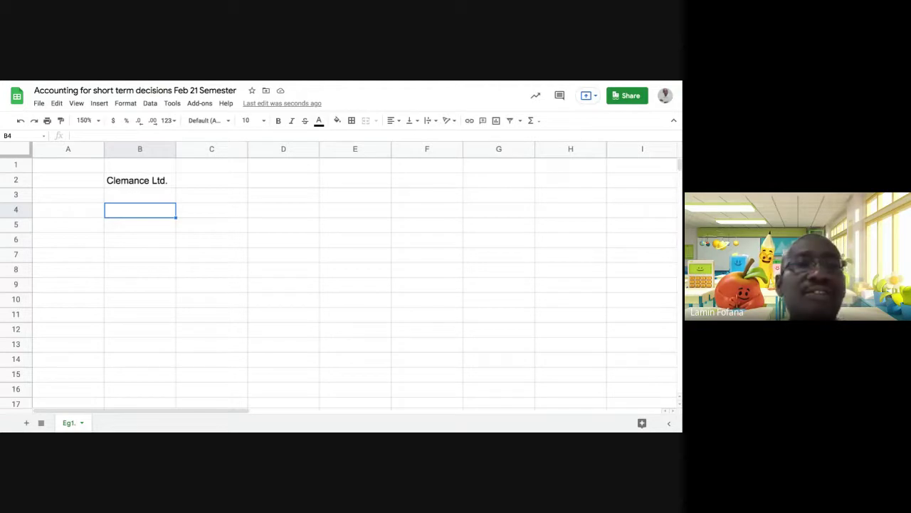
left_click(211, 195)
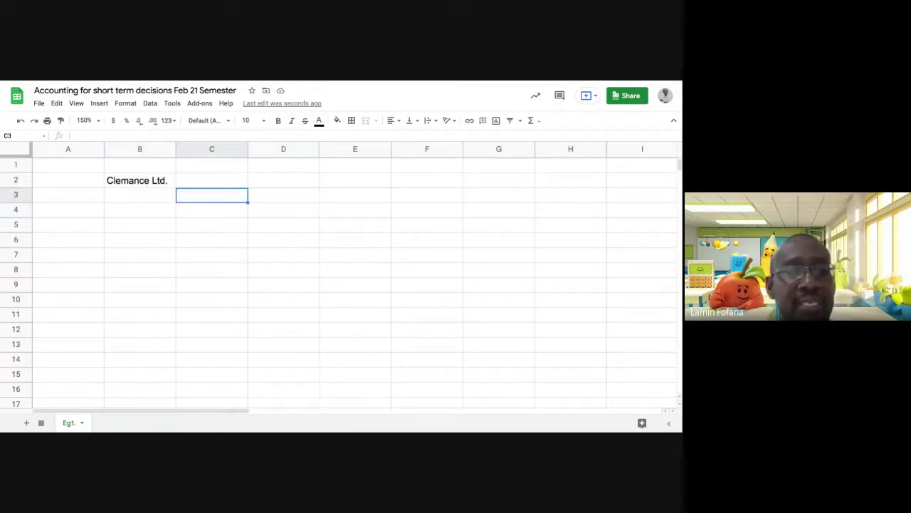
type("X")
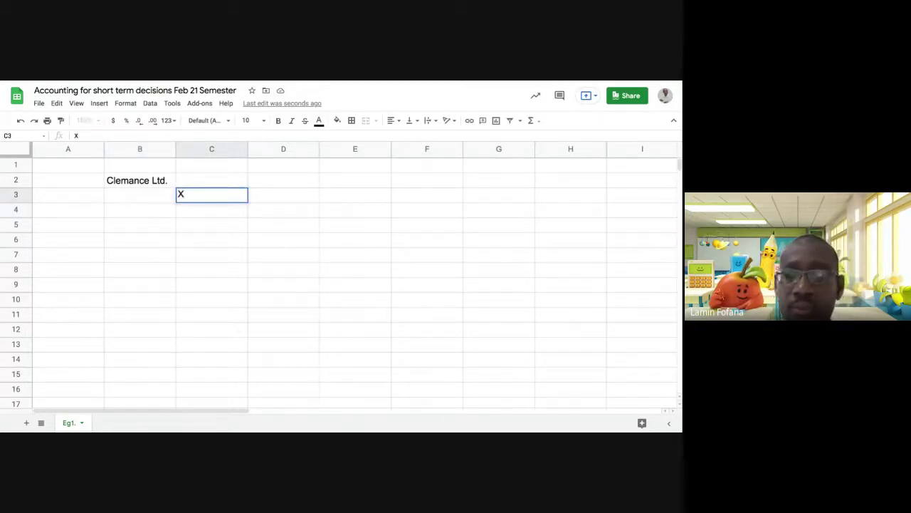
key("Tab")
type("Y")
key("Return")
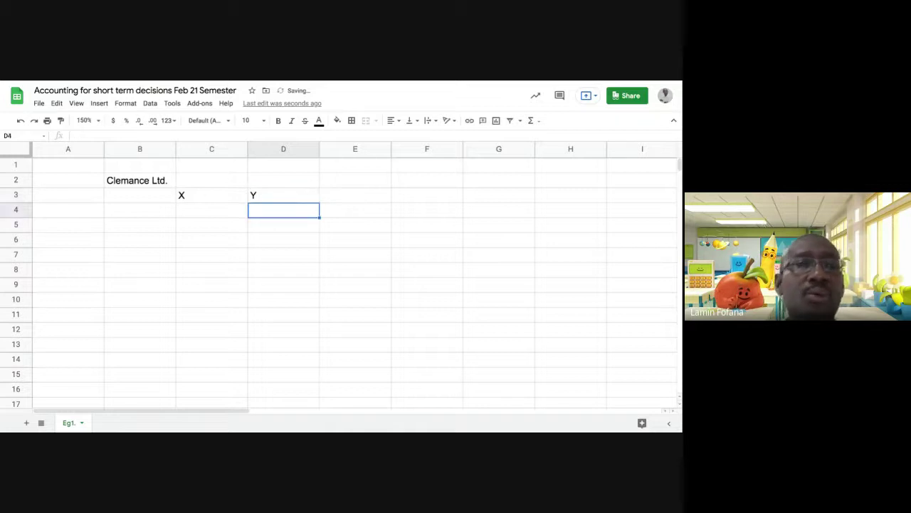
left_click_drag(176, 149, 222, 149)
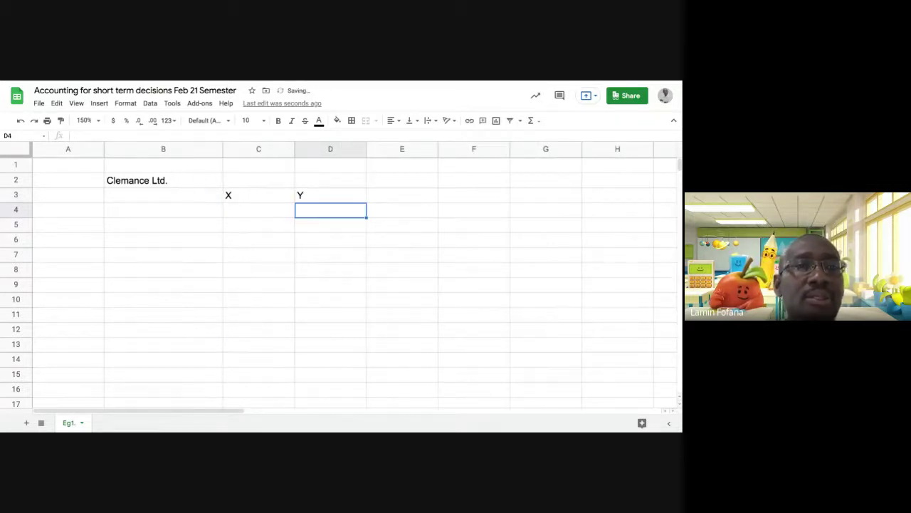
Enter the row label "VC of making" in cell B5
left_click(163, 224)
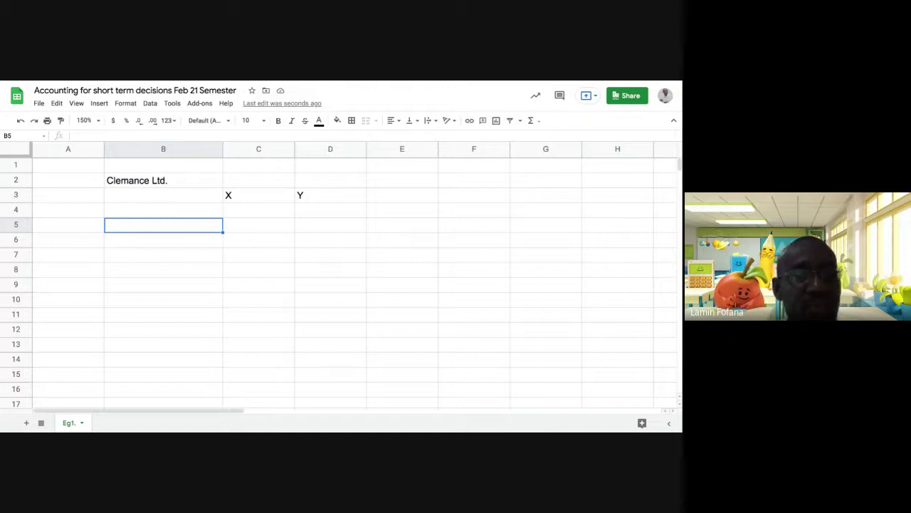
type("Va")
key("BackSpace")
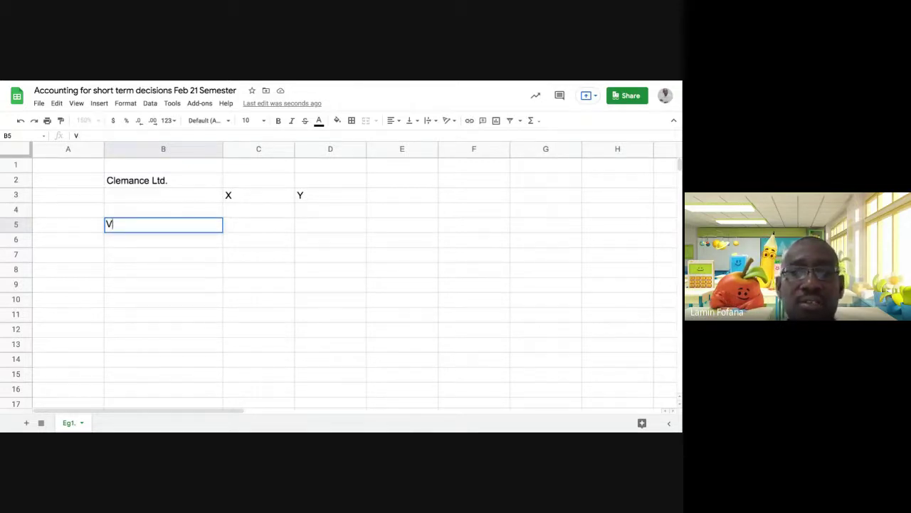
type("C ")
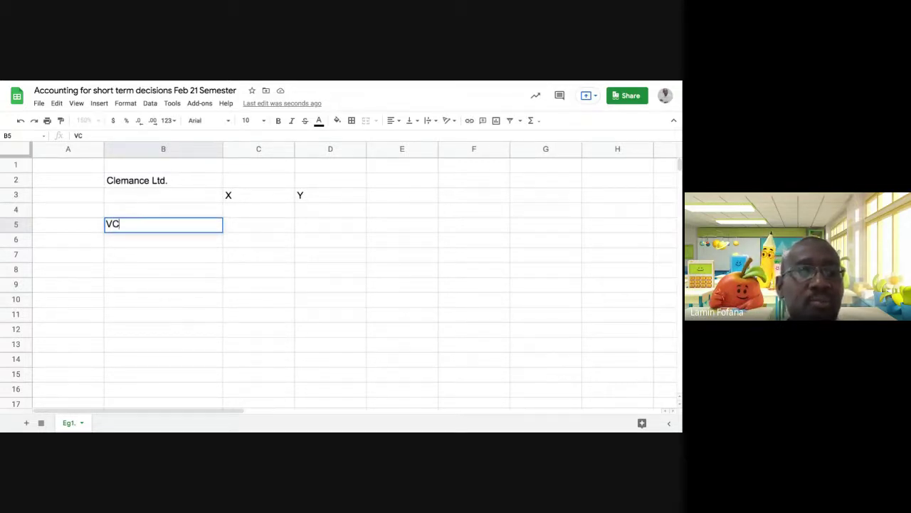
type("of m")
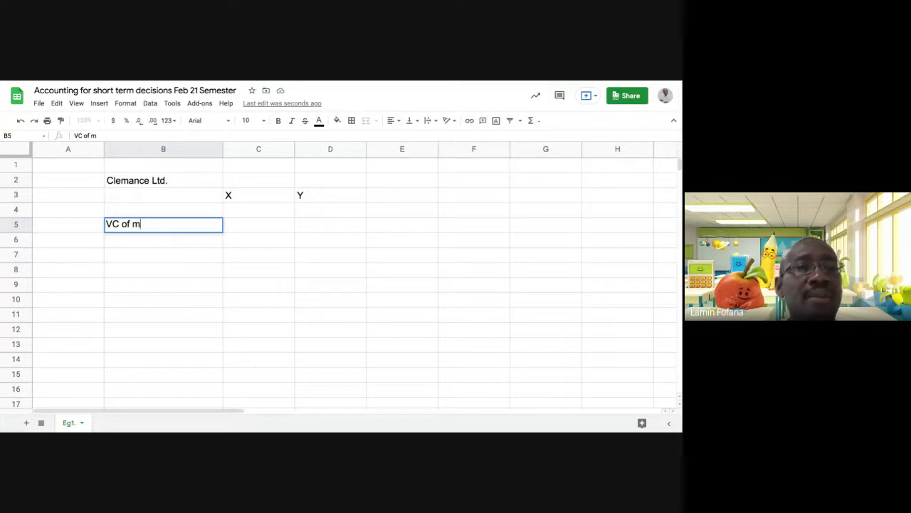
type("aking")
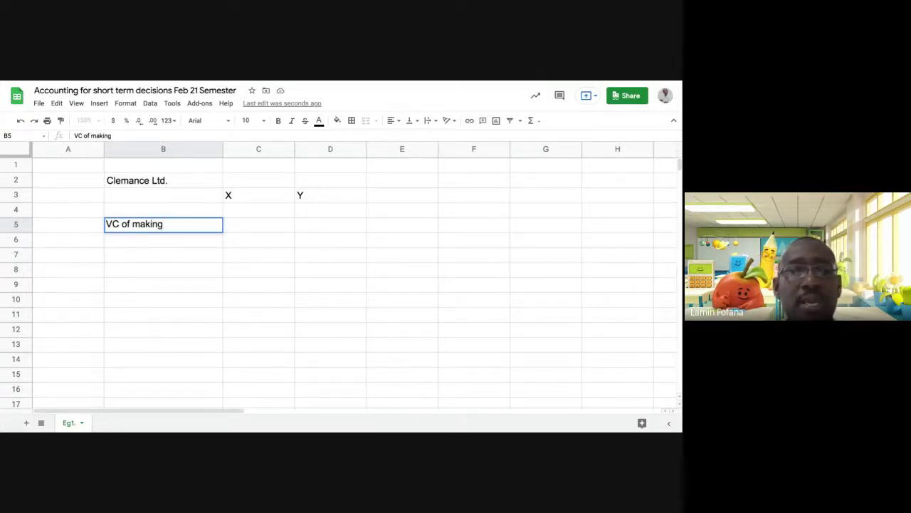
key("Return")
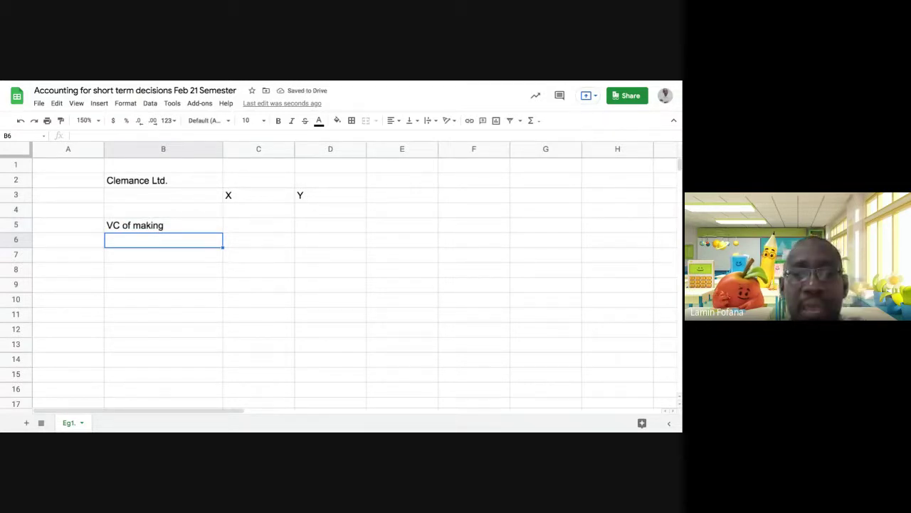
Add the row label "Purchase price" in cell B6, directly below the variable cost label
type("Pur")
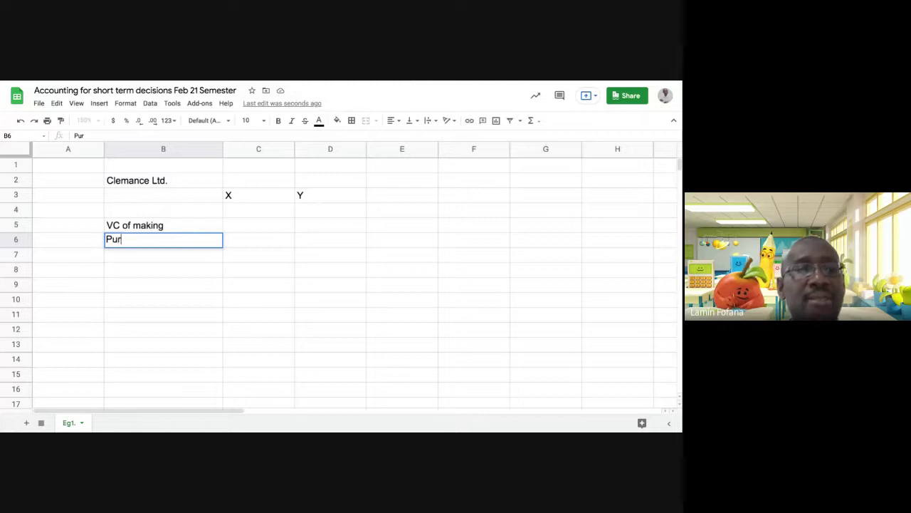
type("chase ")
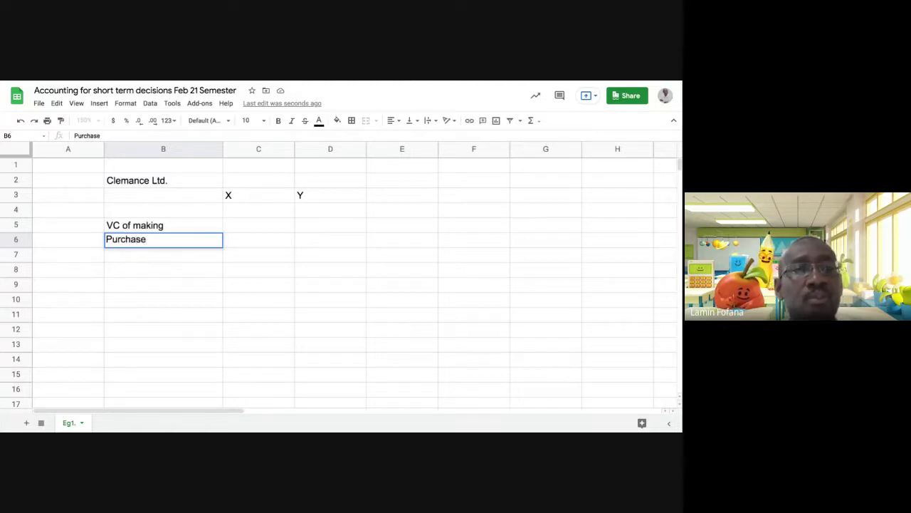
type("price")
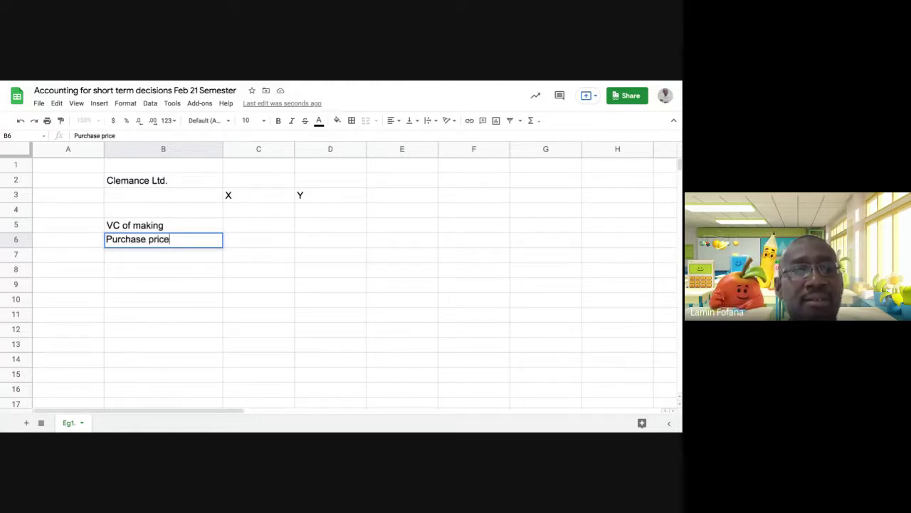
key("Return")
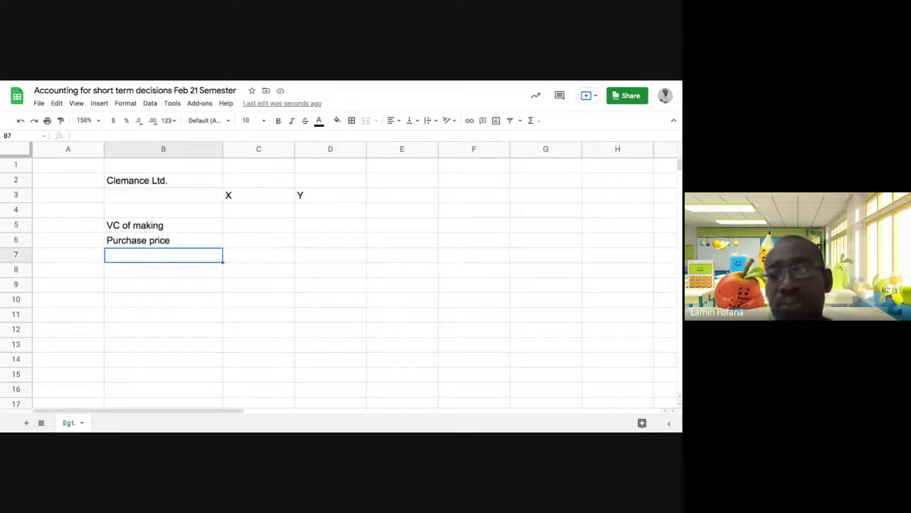
Enter the row label "Decision" in cell B8, leaving row 7 blank
left_click(163, 269)
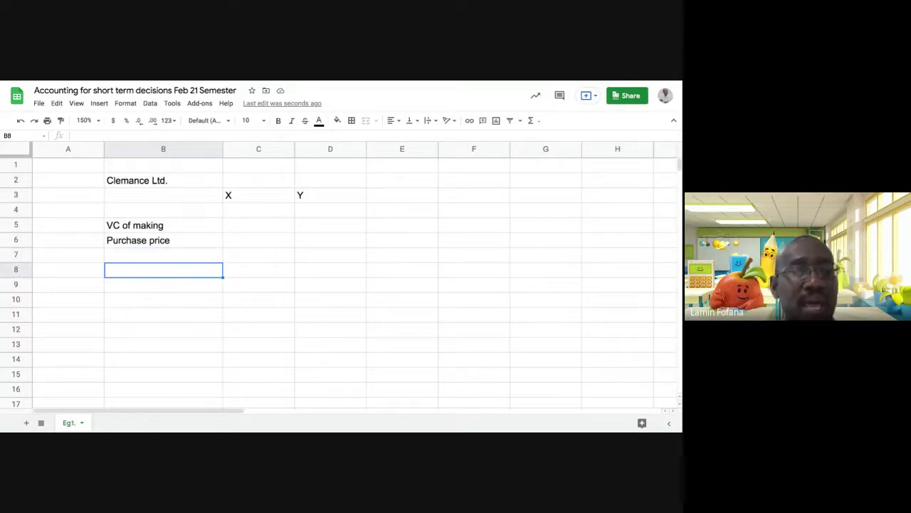
type("De")
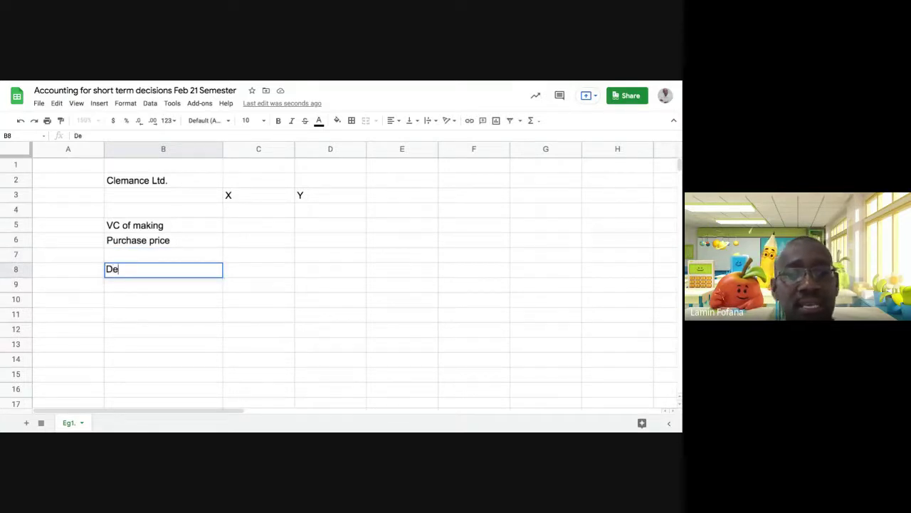
type("ci")
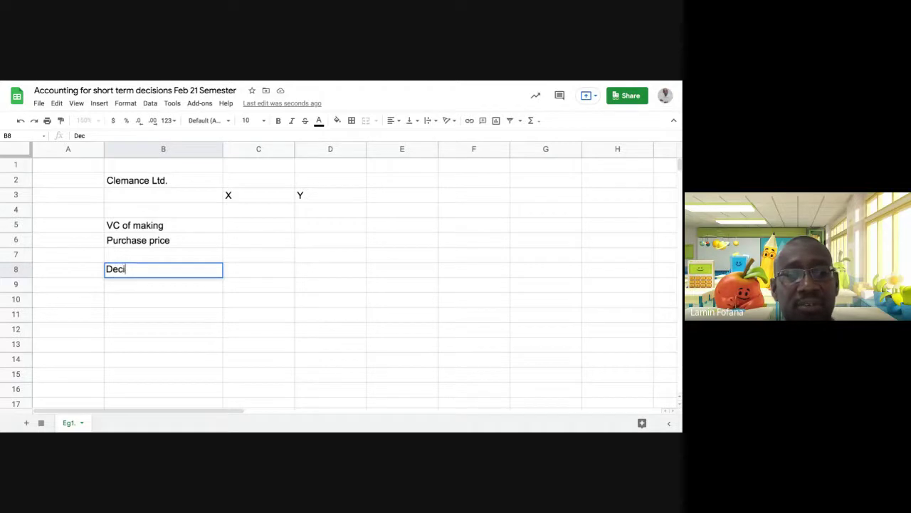
type("sti")
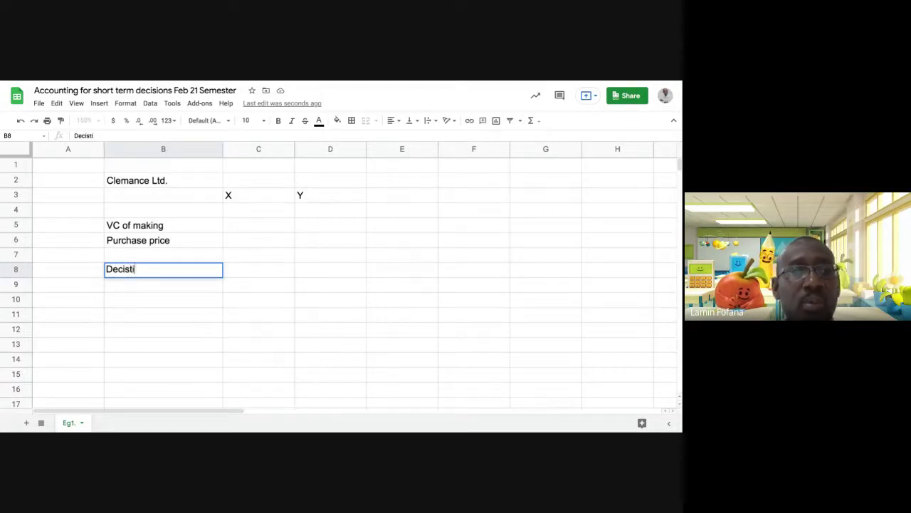
key("BackSpace")
key("BackSpace")
key("BackSpace")
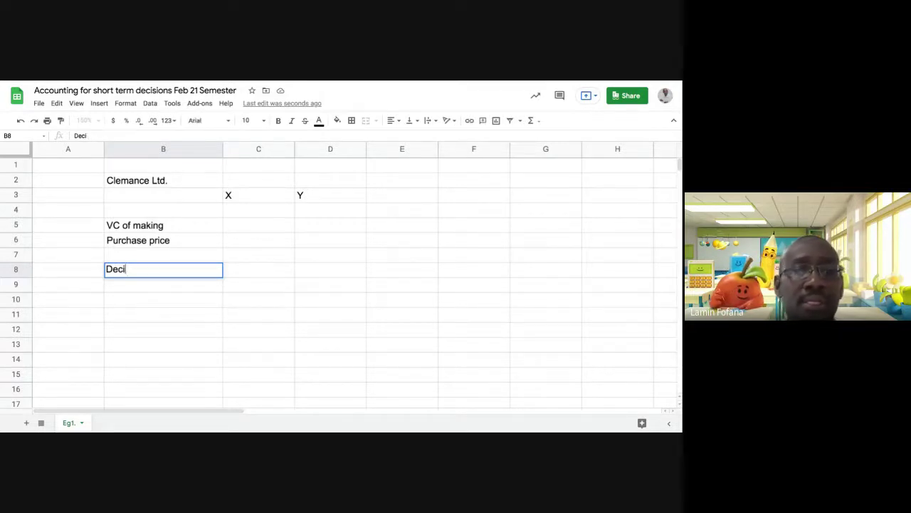
type("sion")
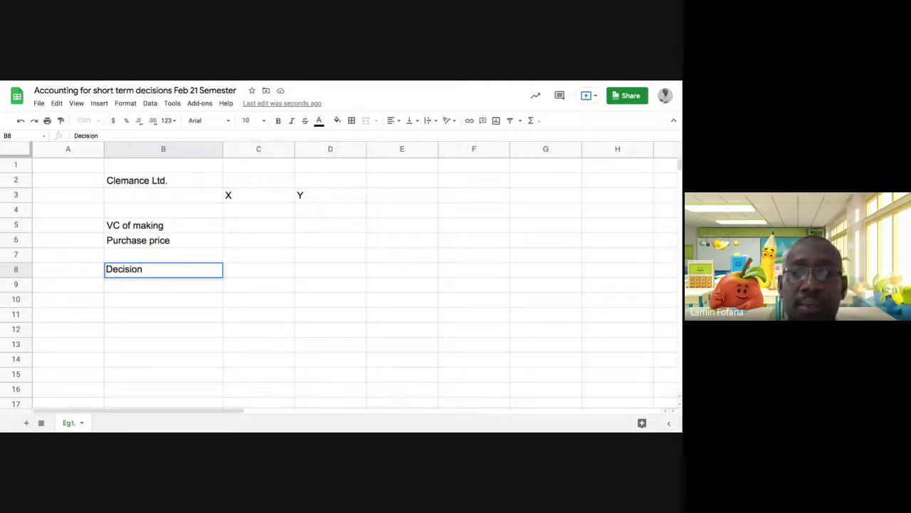
key("Return")
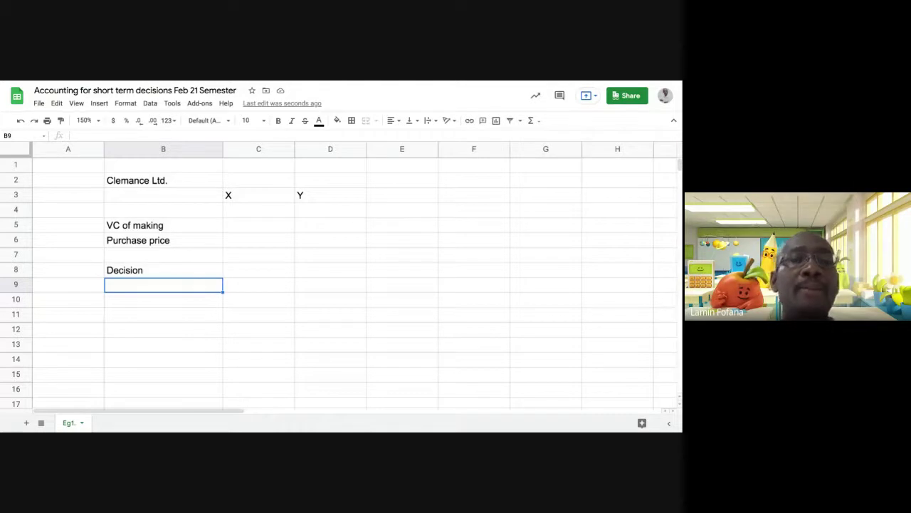
Fill in the VC of making row with 14 for X in C5 and 28 for Y in D5
left_click(259, 225)
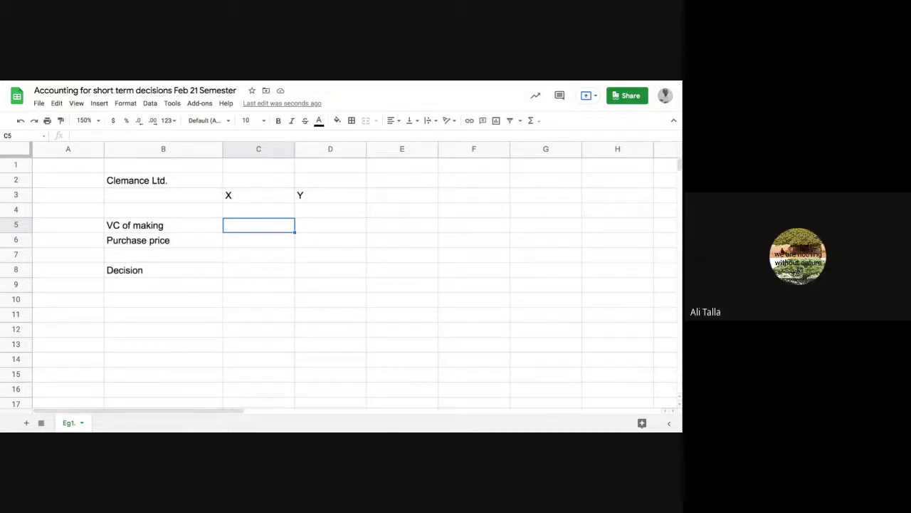
type("14")
key("Tab")
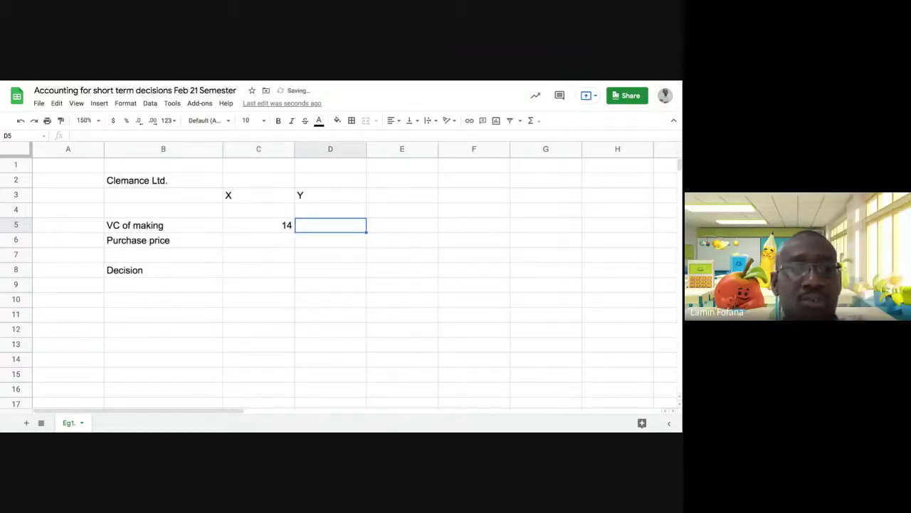
type("28")
key("Return")
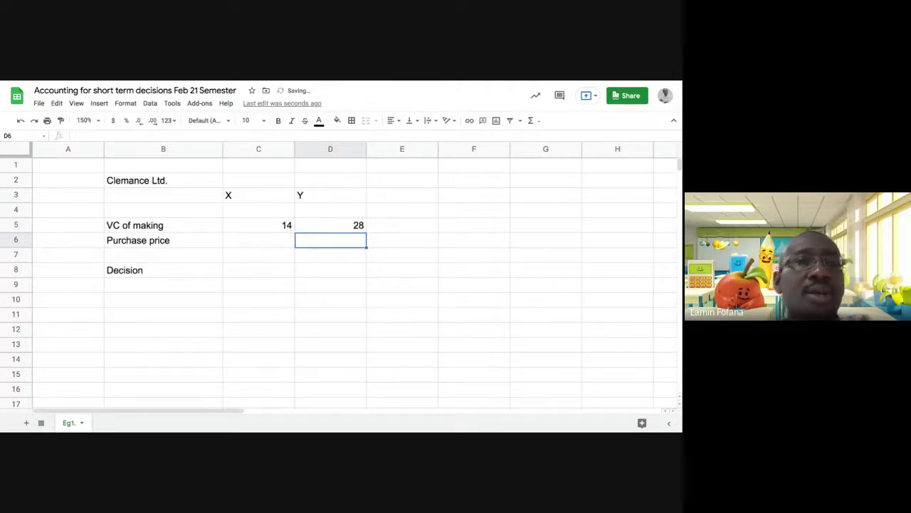
Fill in the Purchase price row with 17 for X in C6 and 25 for Y in D6
left_click(259, 240)
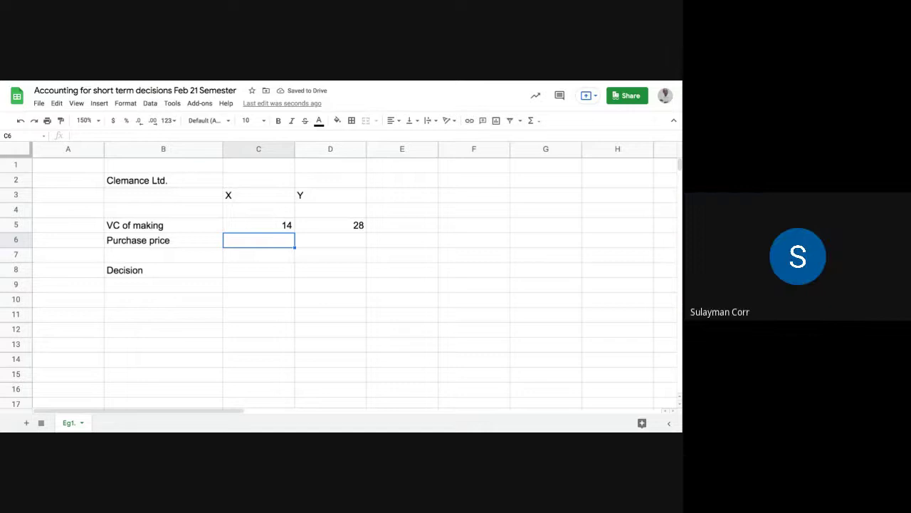
type("1")
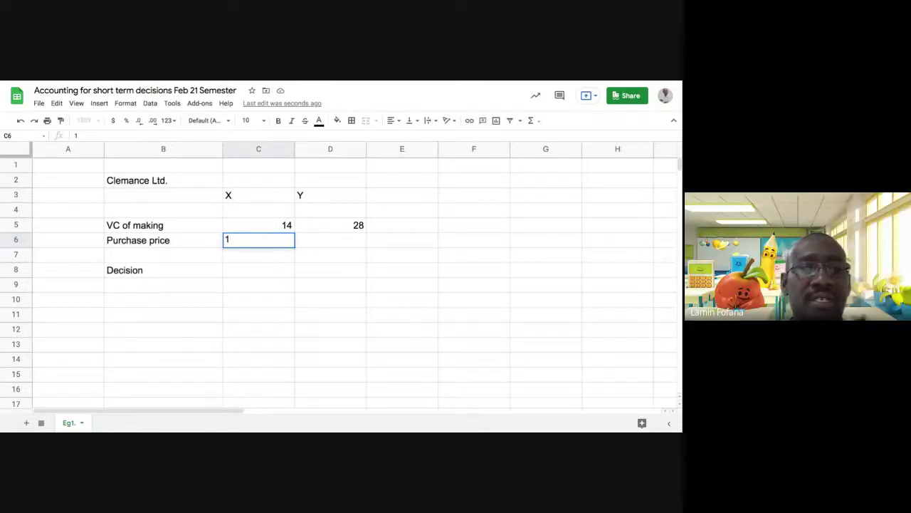
type("7")
key("Tab")
type("25")
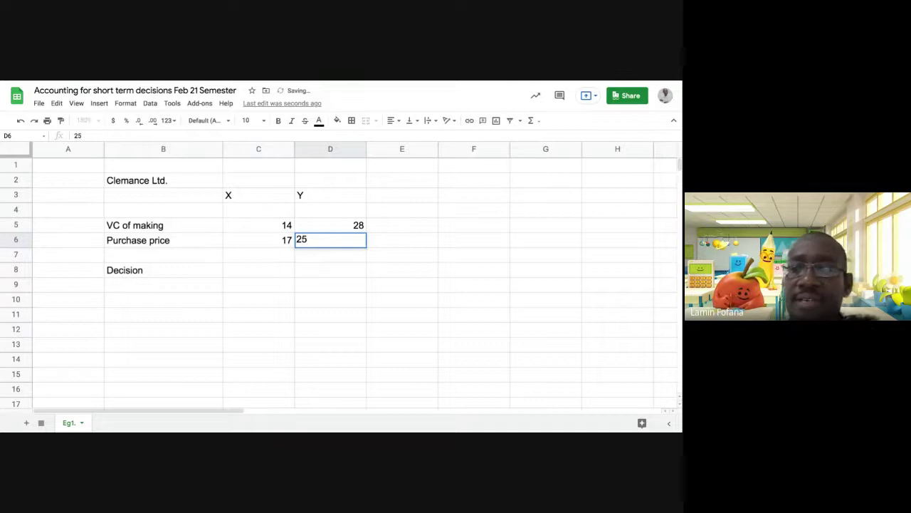
key("Return")
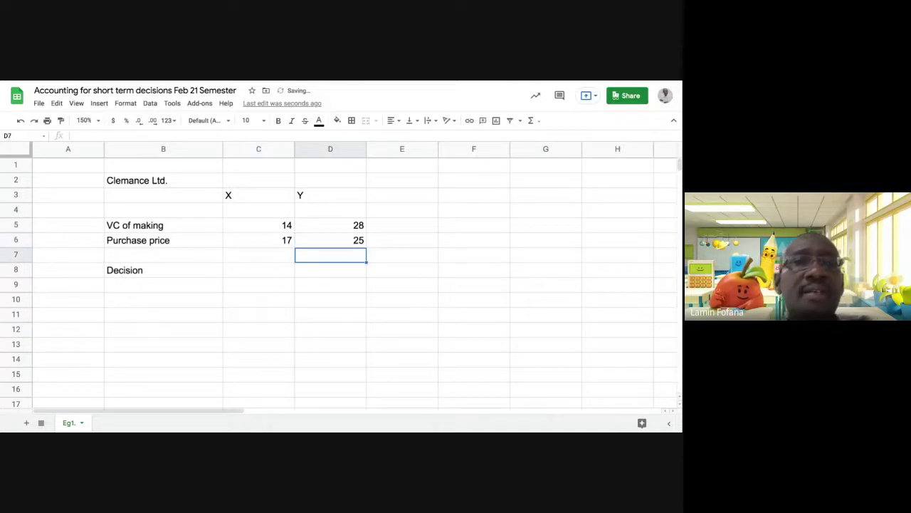
left_click(259, 270)
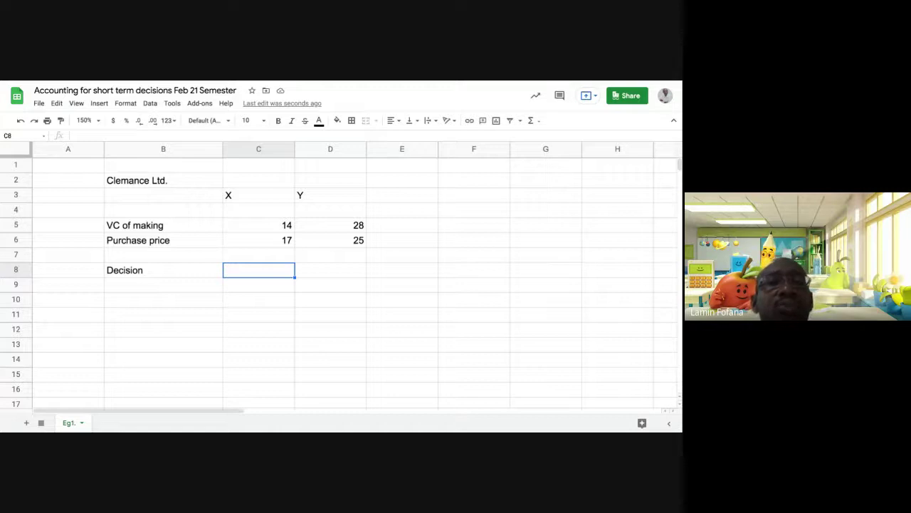
left_click(258, 226)
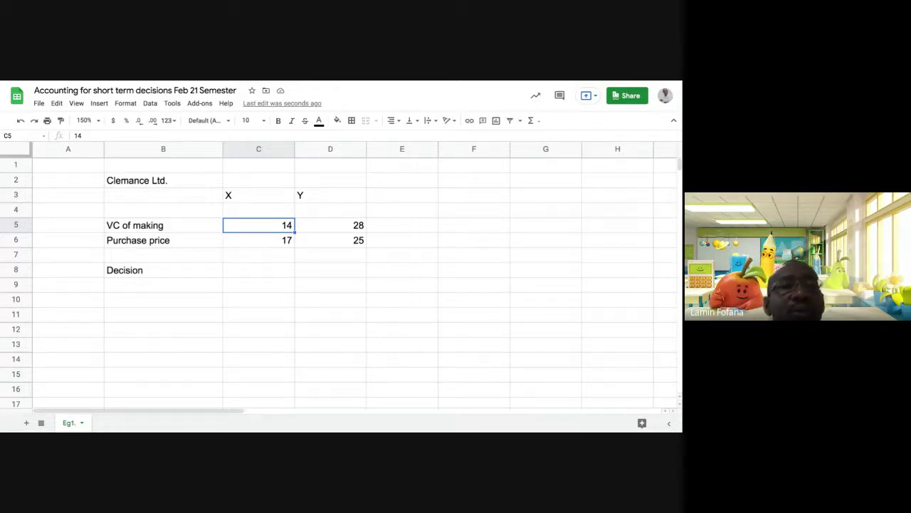
left_click(259, 240)
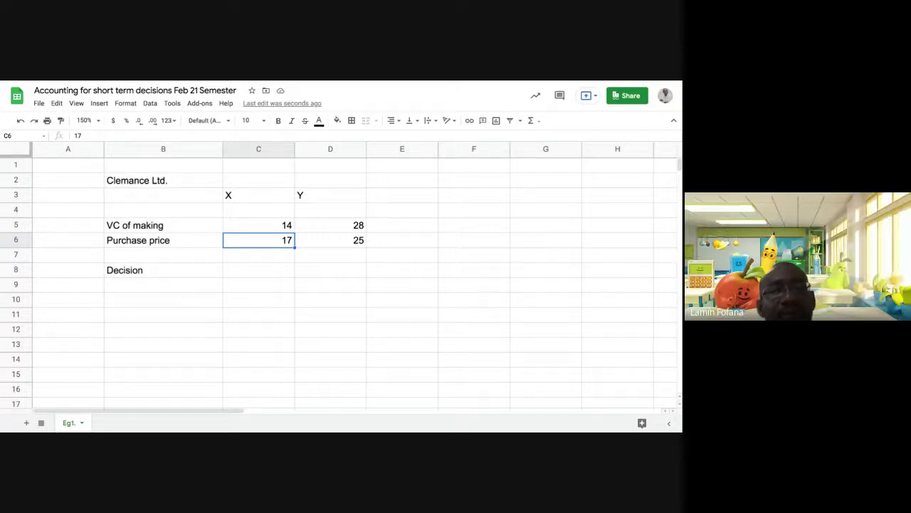
key("Right")
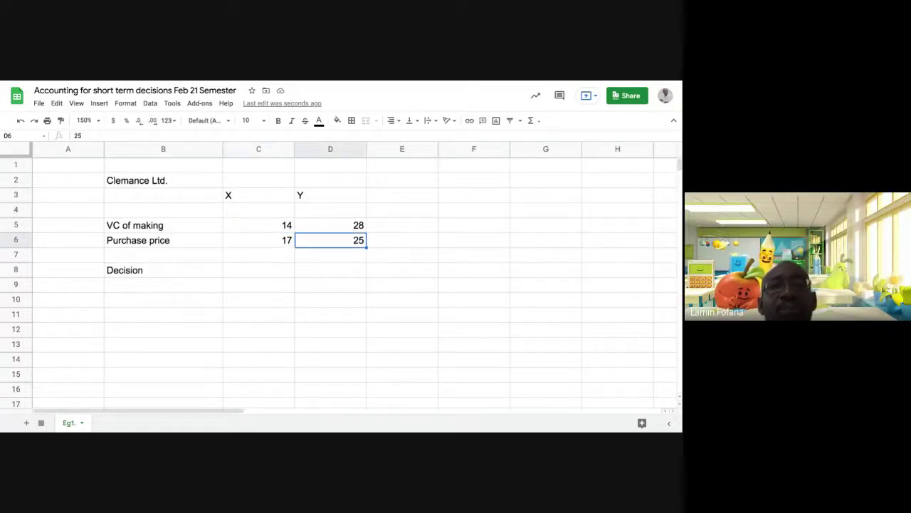
Right-align the contents of columns C and D so the X and Y headings line up with their figures
left_click(259, 149)
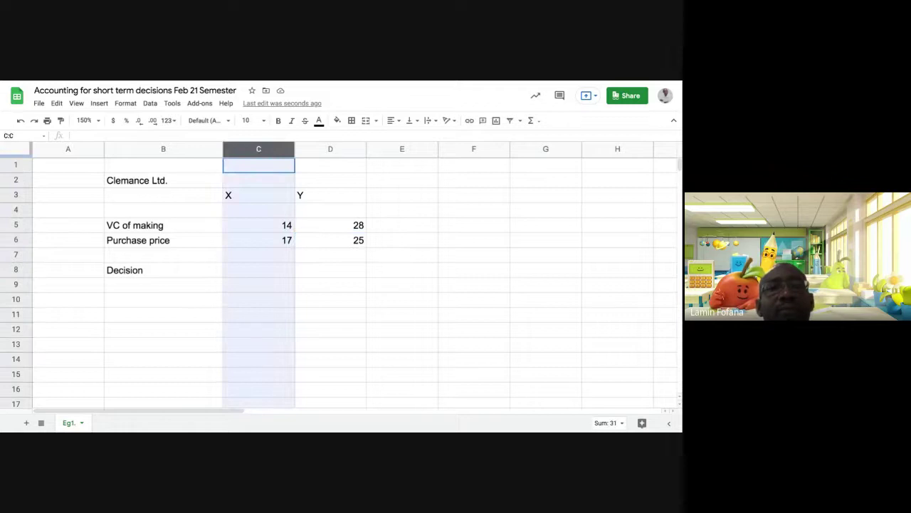
left_click_drag(259, 149, 330, 149)
left_click(394, 120)
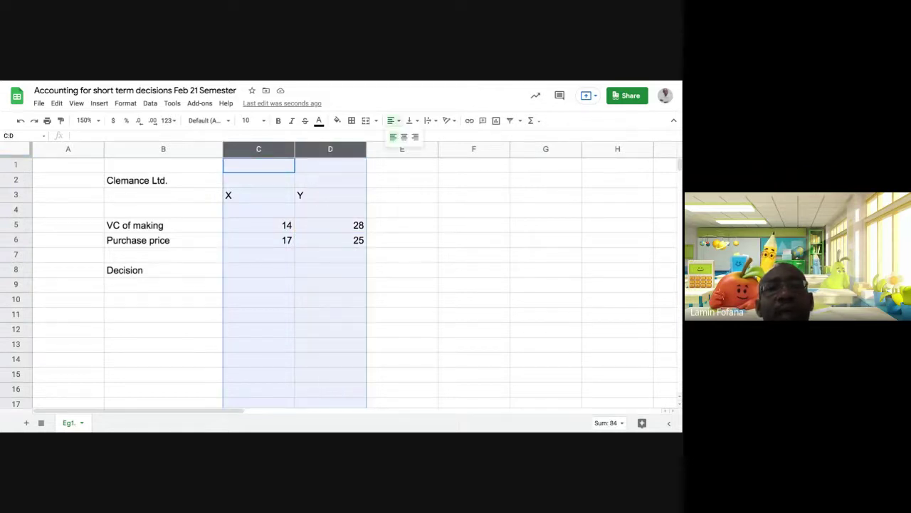
left_click(416, 137)
left_click(330, 225)
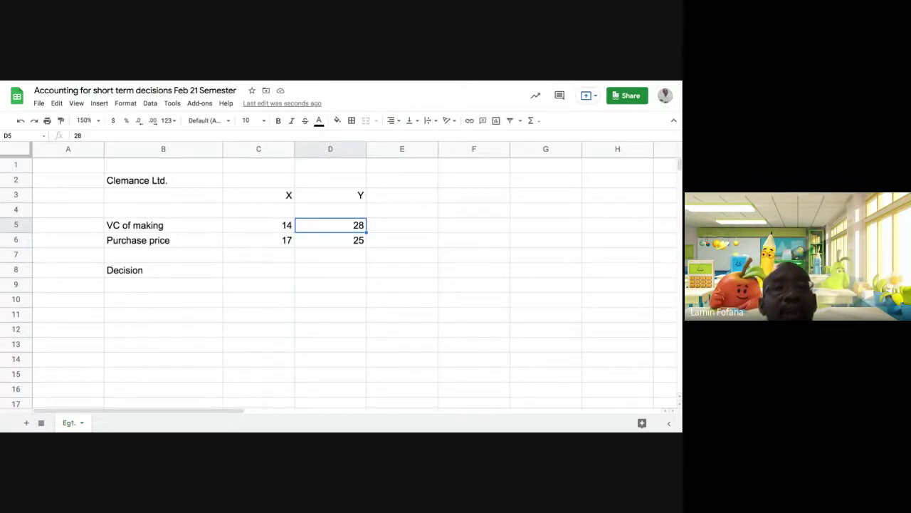
key("Down")
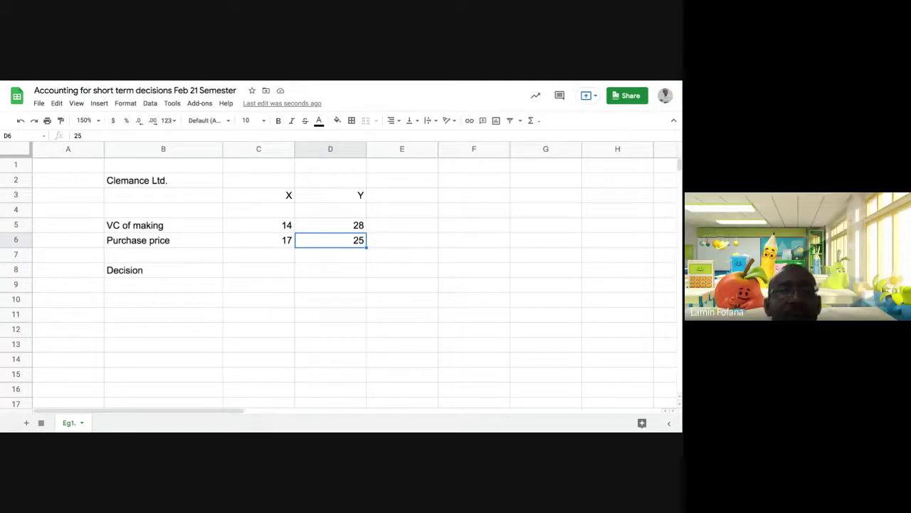
Make the whole Decision row, row 8, bold
left_click(258, 270)
left_click(163, 270)
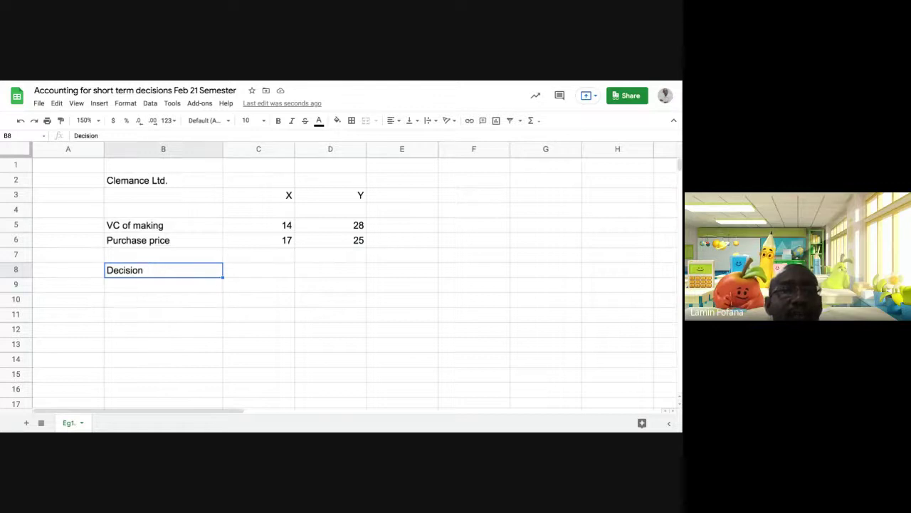
left_click(16, 270)
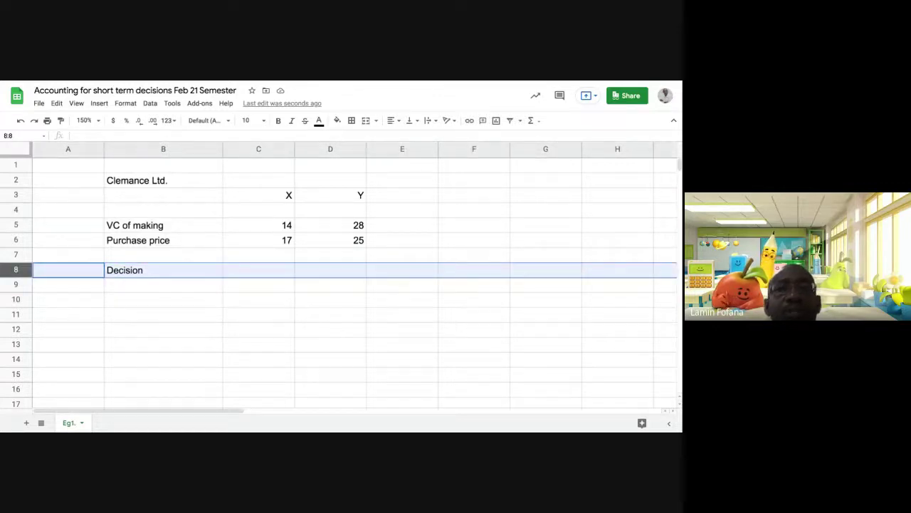
key("ctrl+b")
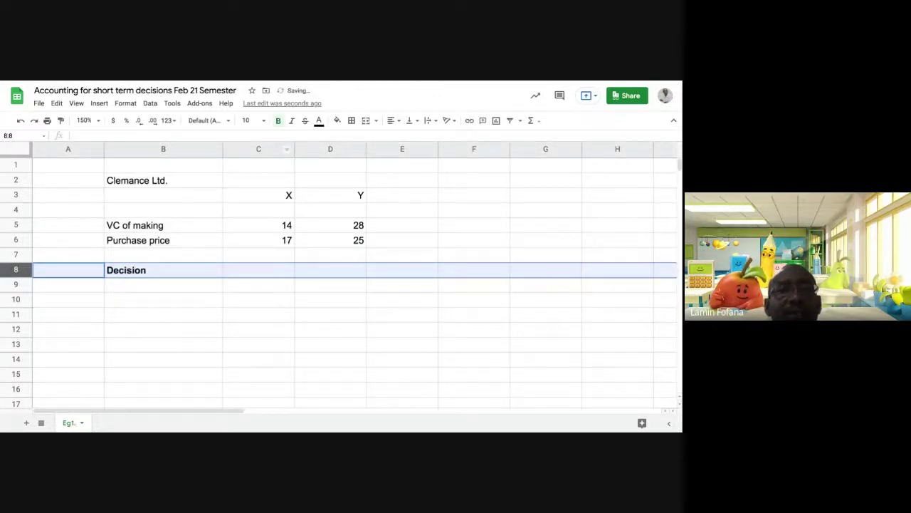
left_click(258, 284)
left_click(258, 270)
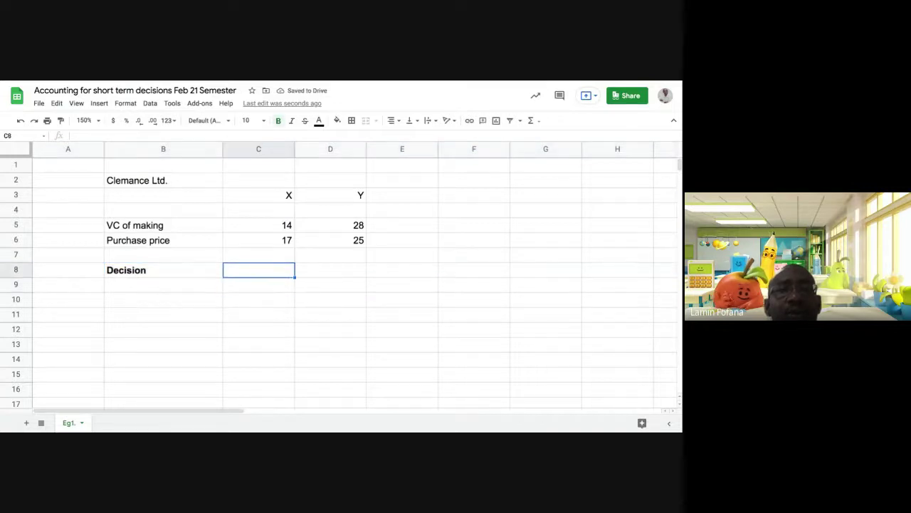
left_click(258, 180)
left_click(330, 195)
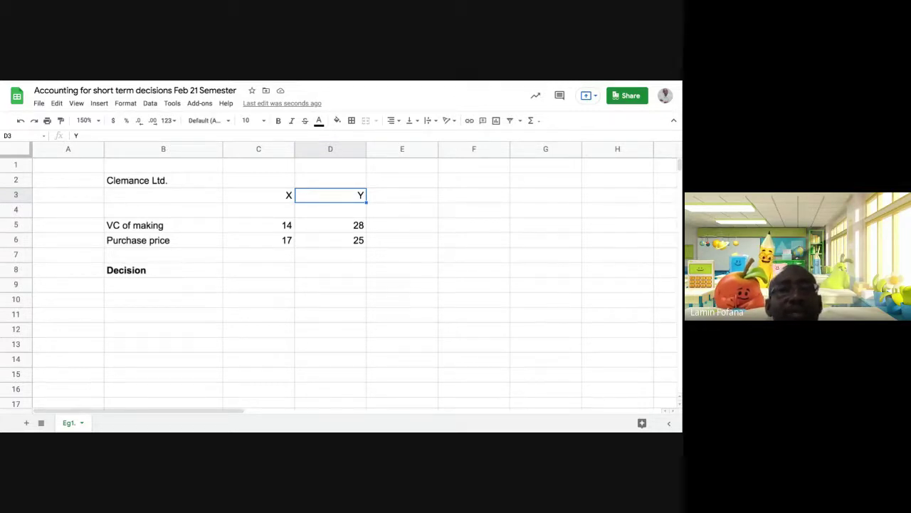
left_click(258, 270)
left_click(330, 269)
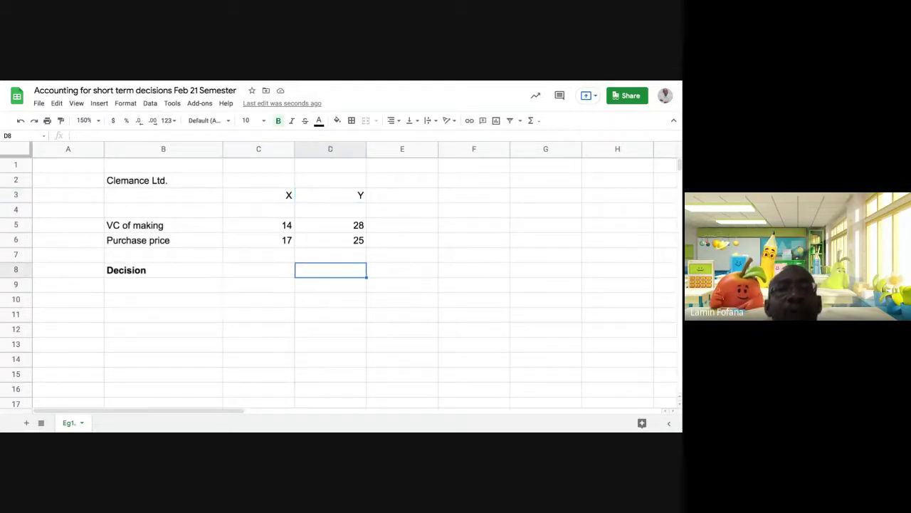
left_click(258, 270)
left_click(331, 270)
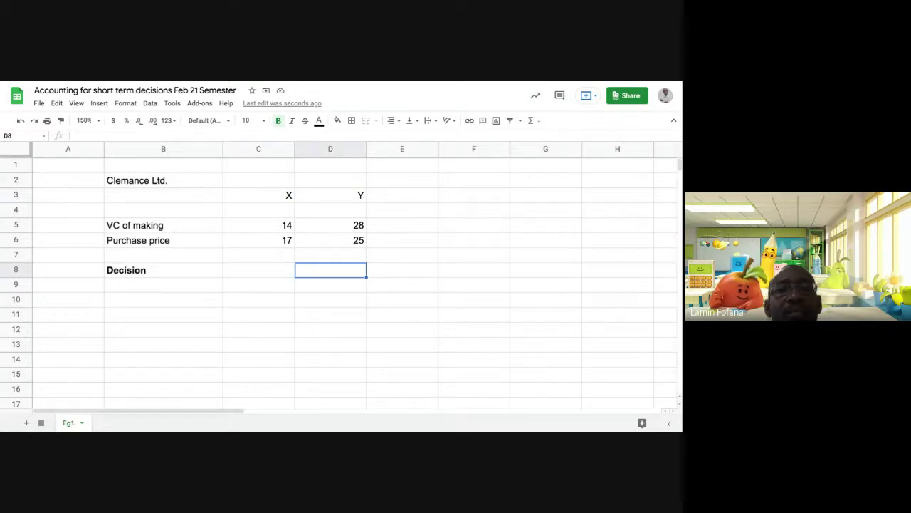
left_click(258, 269)
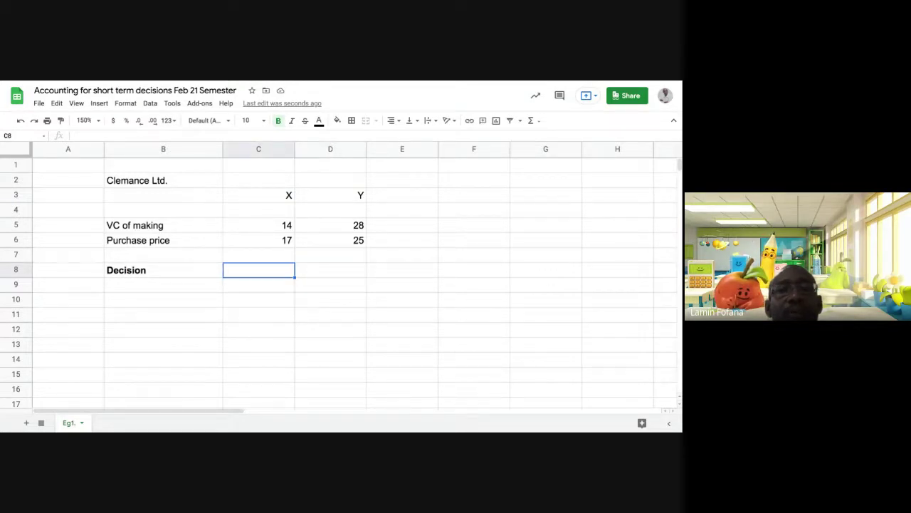
left_click(331, 270)
left_click(259, 269)
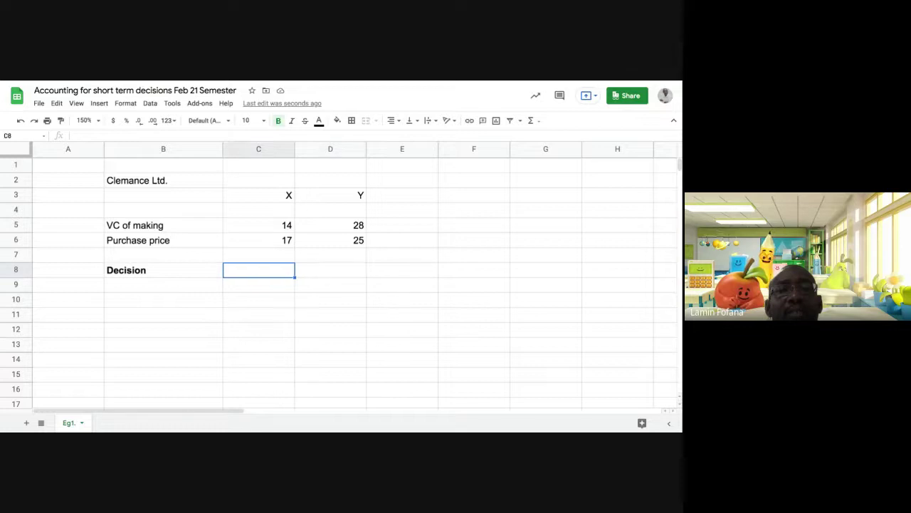
left_click(330, 270)
left_click(258, 225)
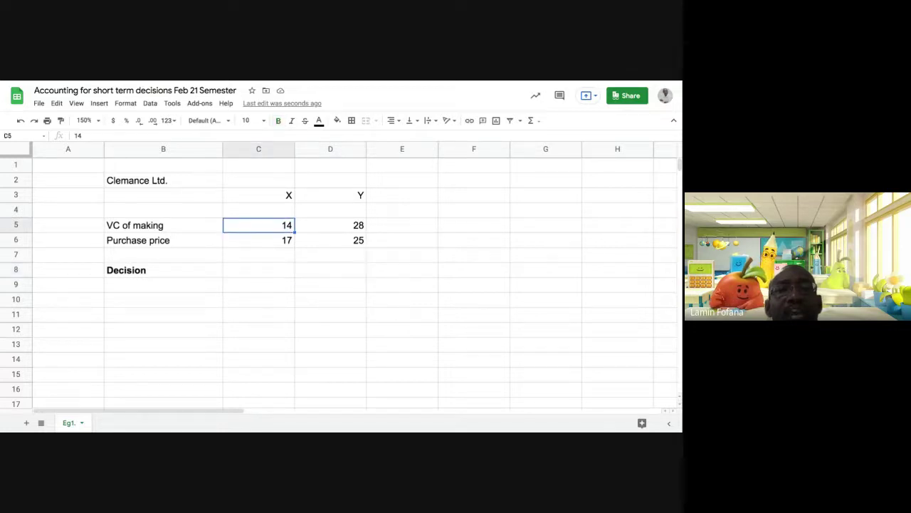
left_click(258, 240)
left_click(330, 225)
left_click(331, 240)
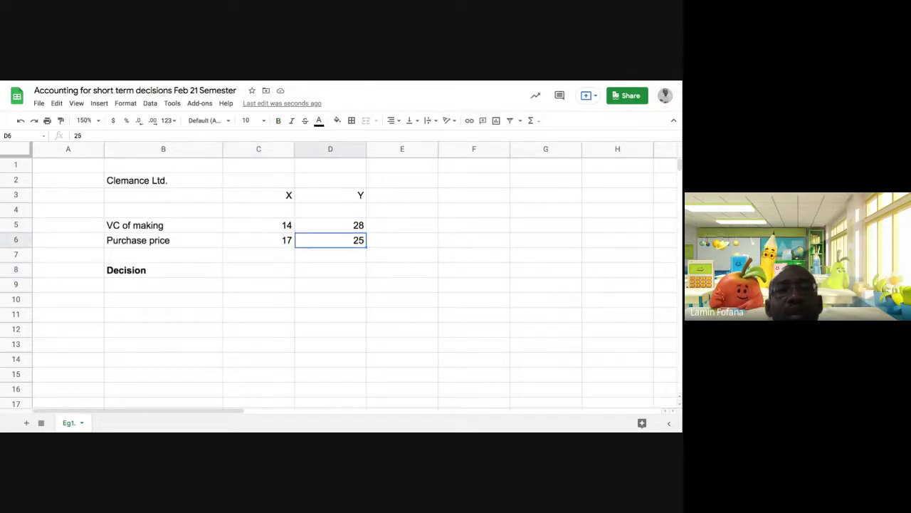
left_click(258, 270)
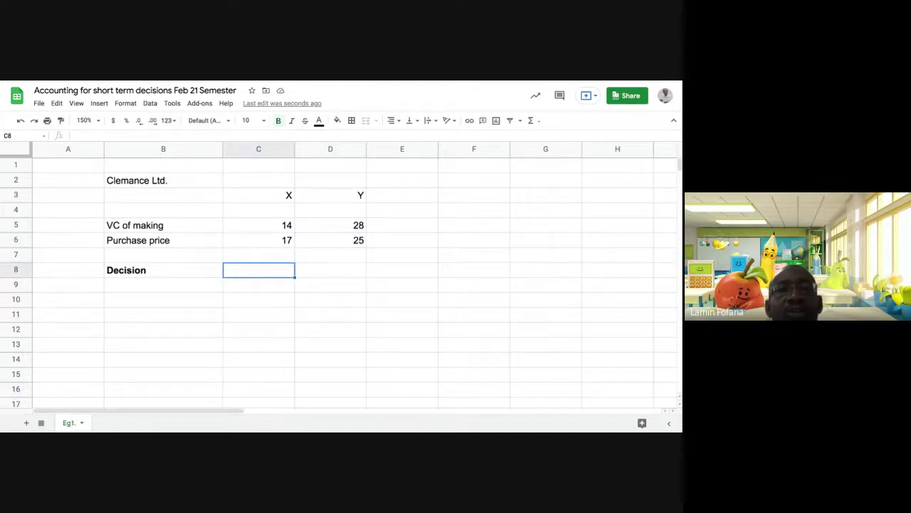
left_click(331, 270)
left_click(259, 270)
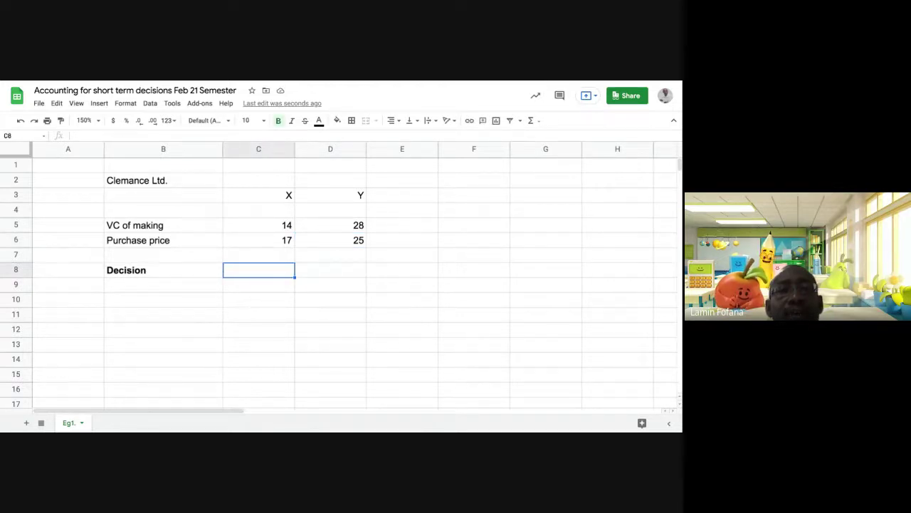
left_click(331, 270)
left_click(259, 270)
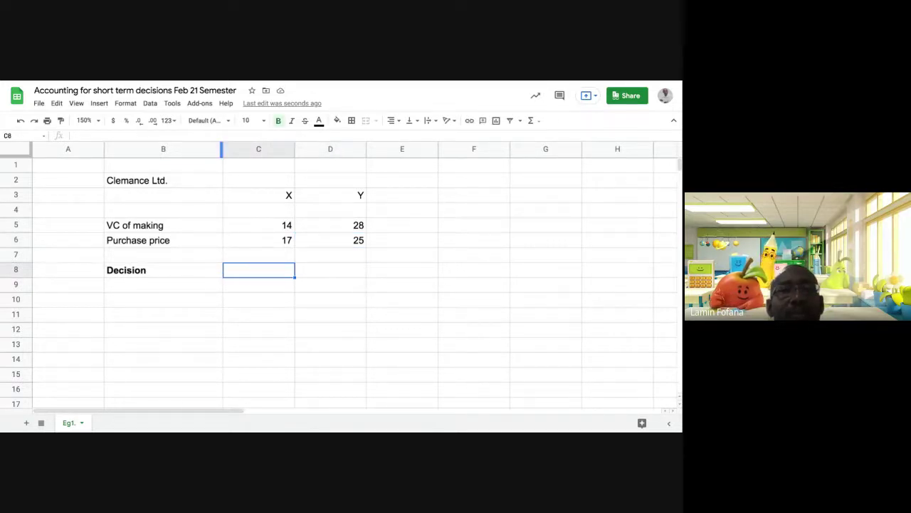
Narrow column B so it fits its row labels more closely
left_click_drag(222, 149, 220, 149)
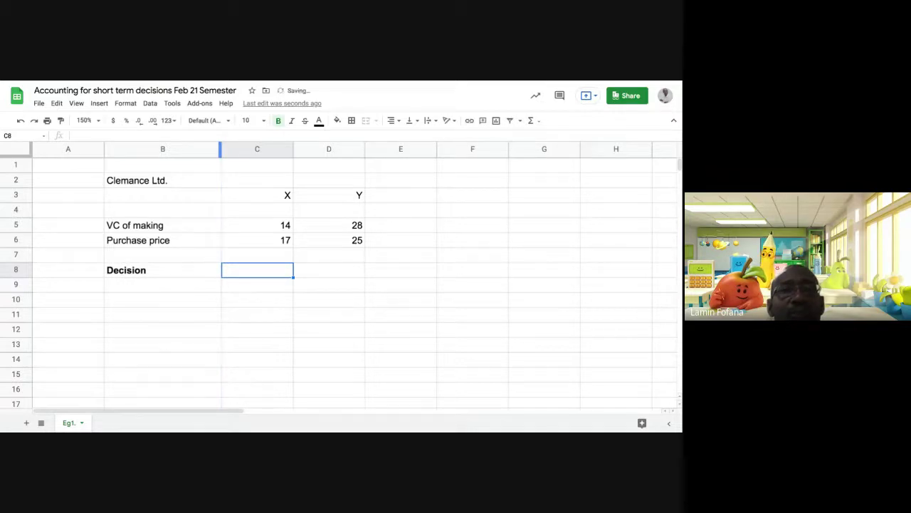
left_click_drag(220, 149, 188, 149)
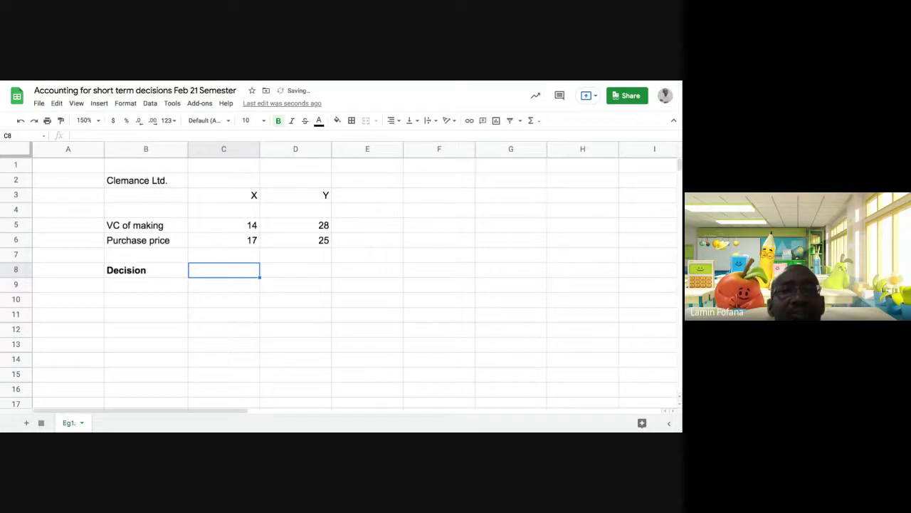
left_click(296, 270)
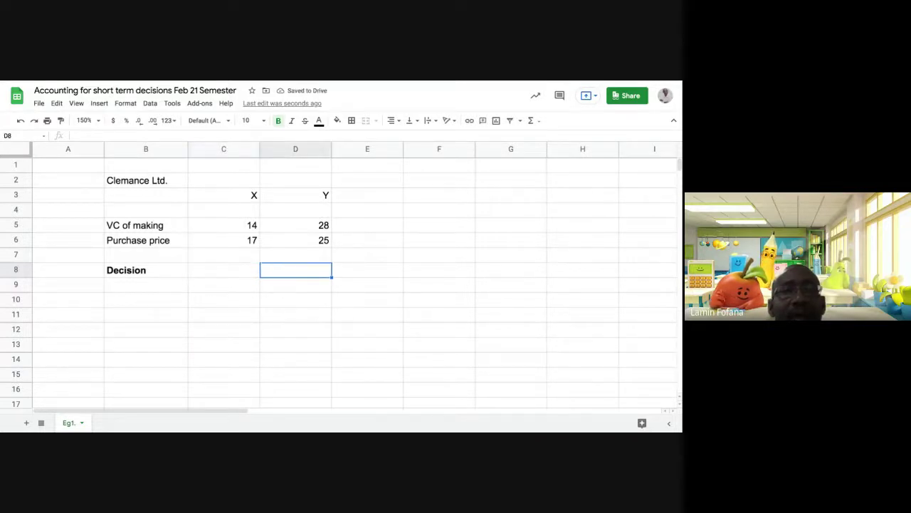
left_click(223, 269)
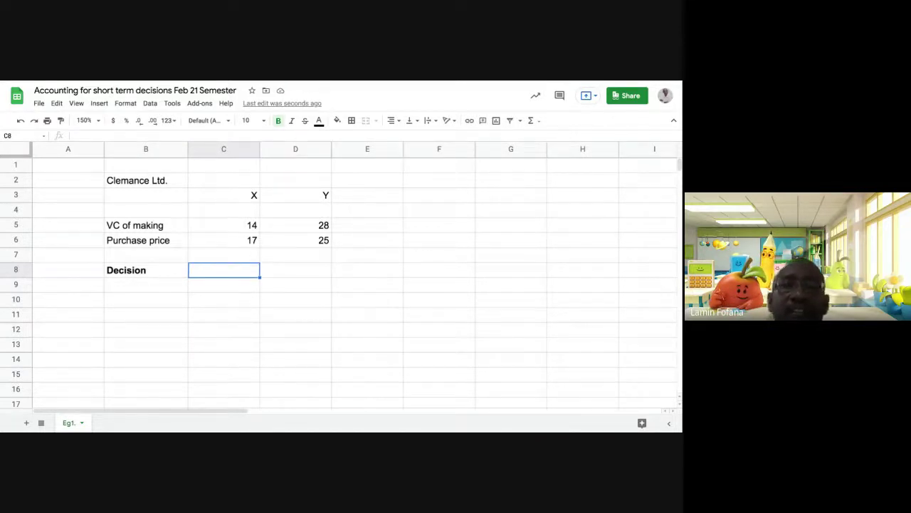
left_click(296, 270)
left_click(223, 270)
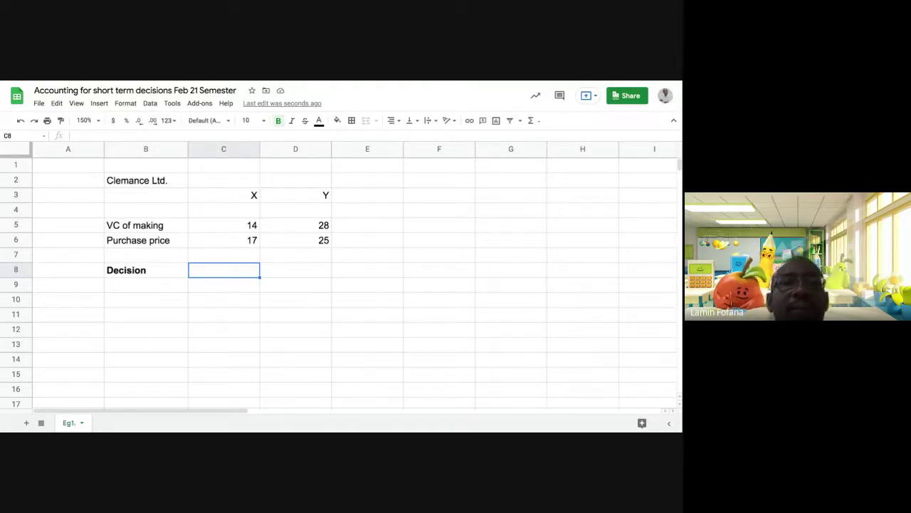
left_click(296, 270)
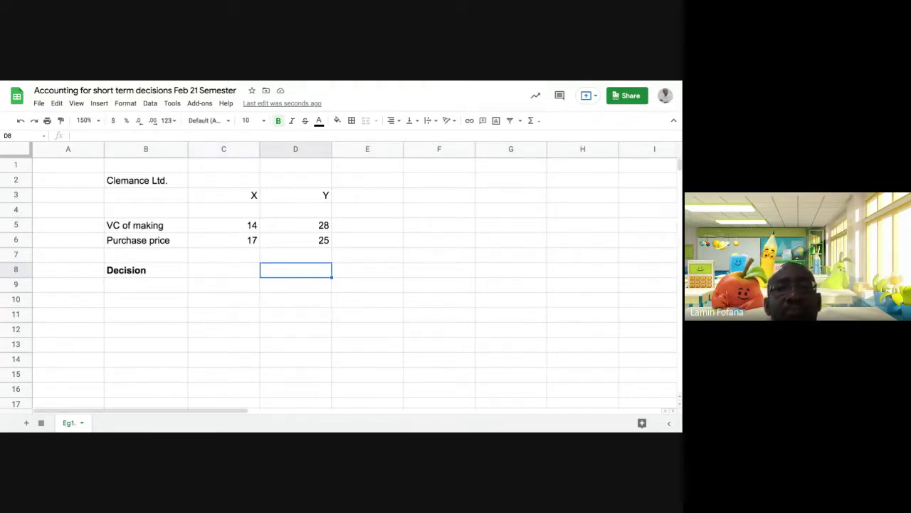
left_click(223, 270)
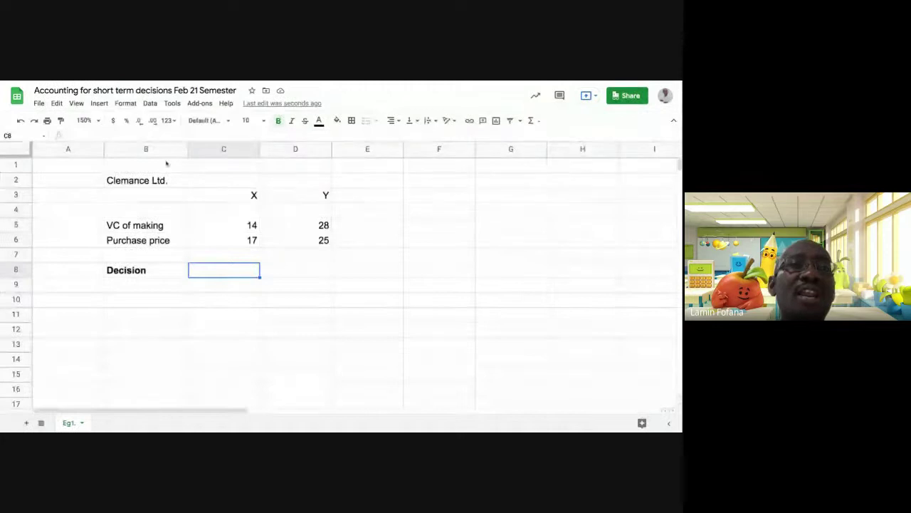
Try to start an IF formula for product X's decision in C8, and clear the incomplete entry from the cell
left_click(233, 298)
left_click(242, 268)
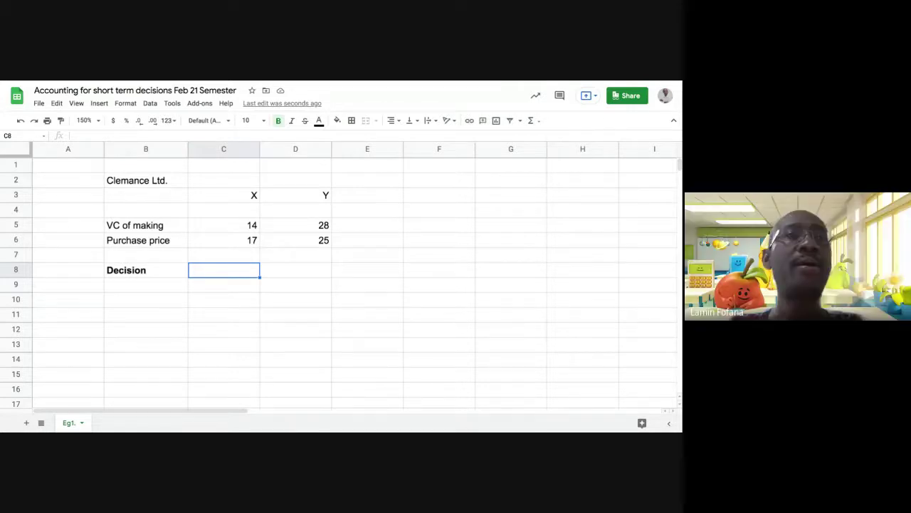
type("=")
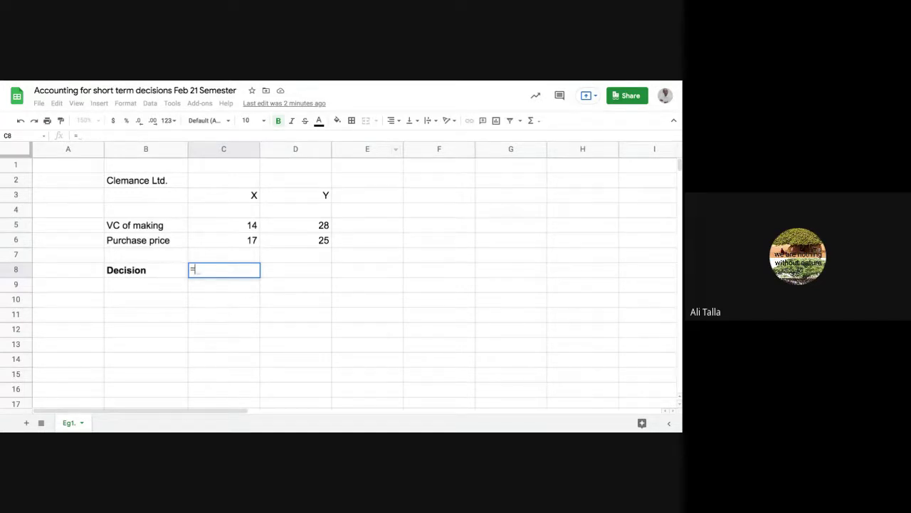
type("if")
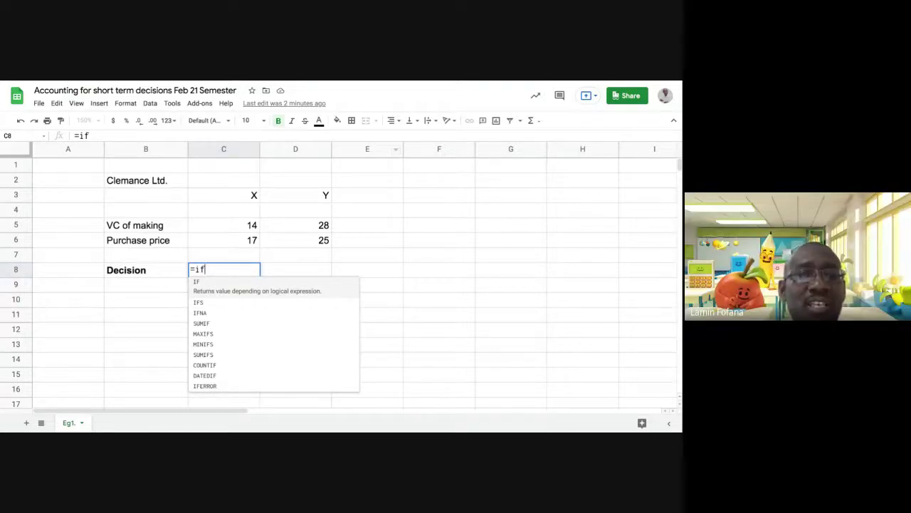
left_click(230, 227)
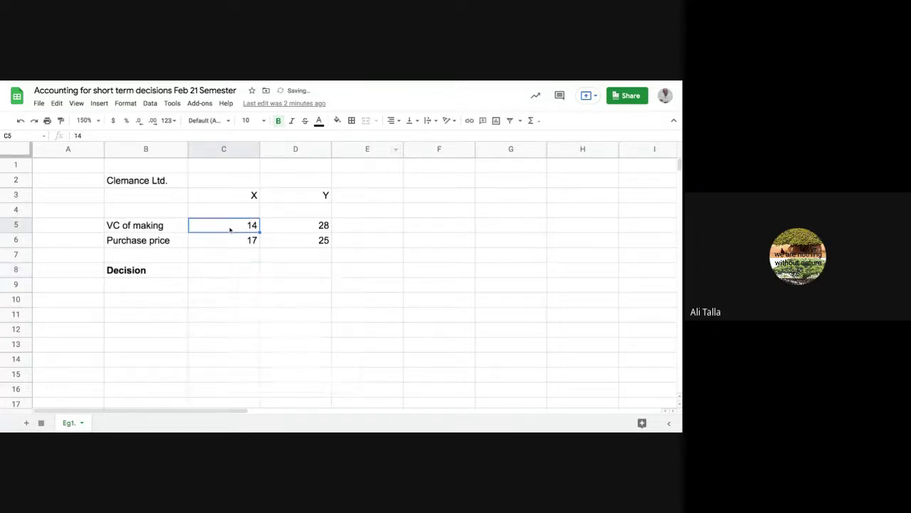
left_click(230, 272)
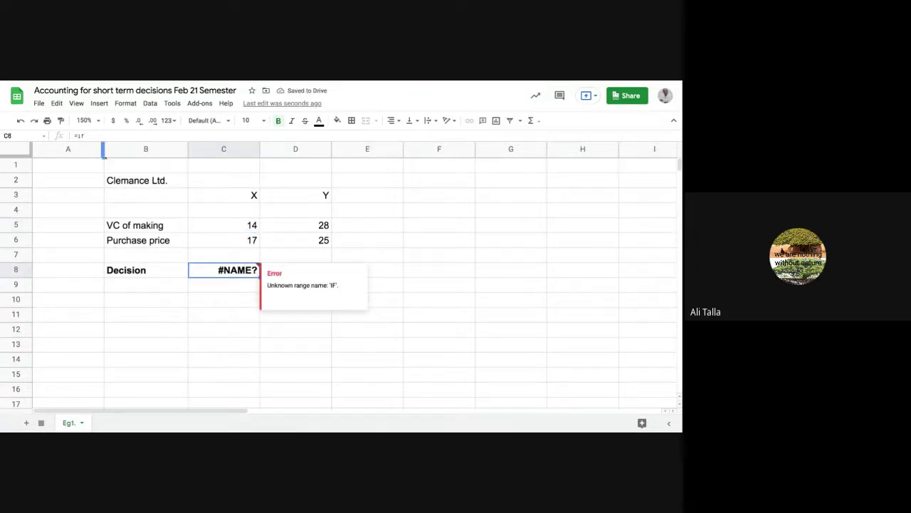
key("Delete")
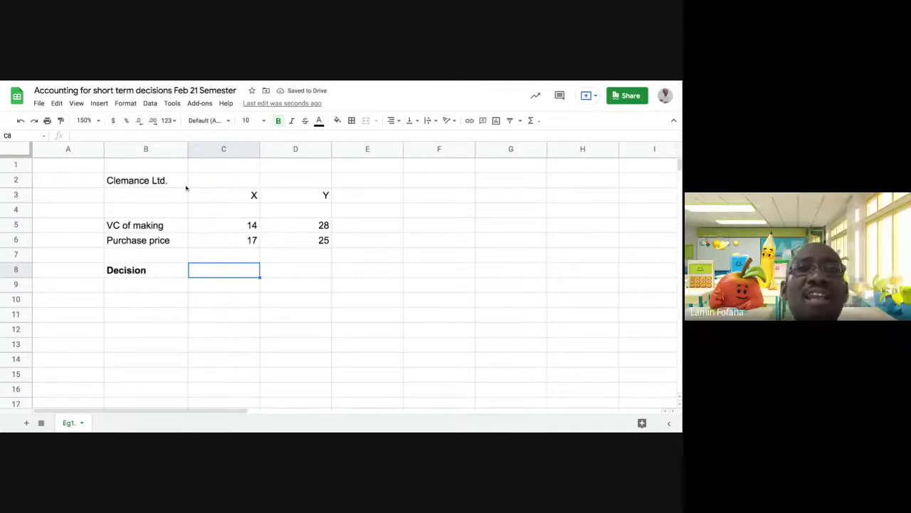
left_click(158, 269)
left_click(218, 272)
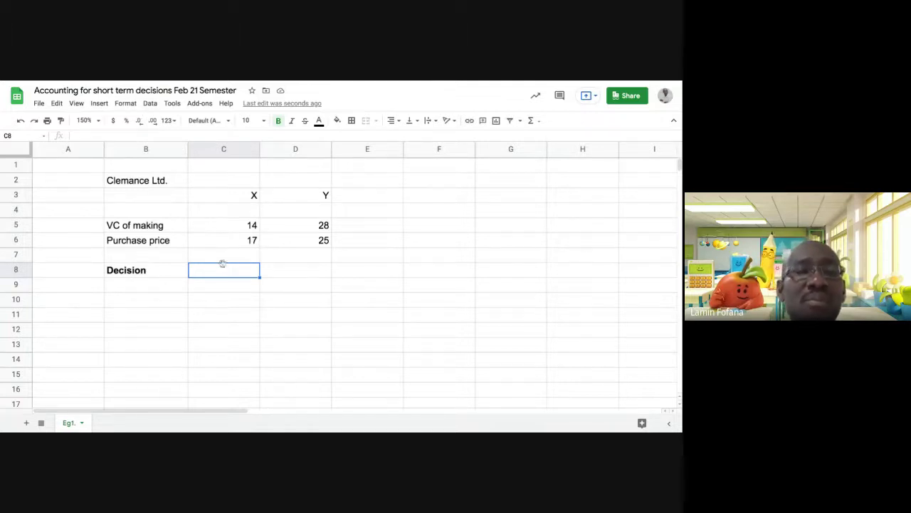
left_click(210, 290)
left_click(222, 271)
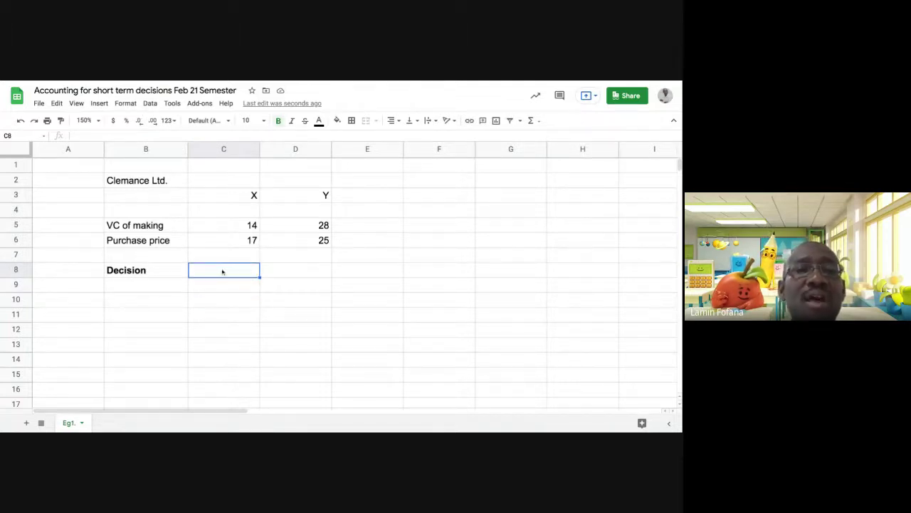